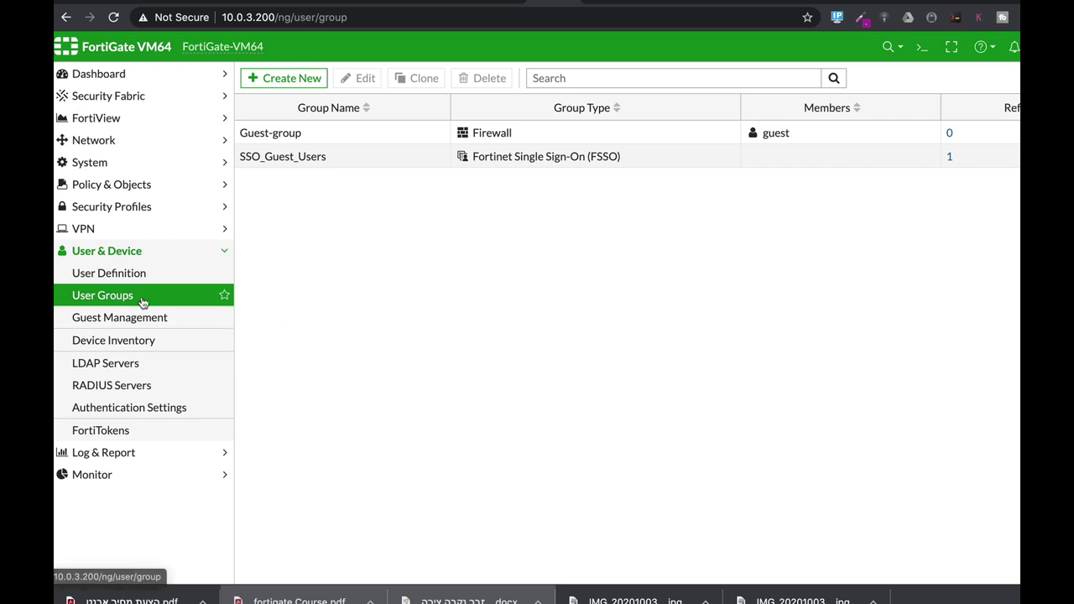
Create the Guest-type user group 'guests' with specified passwords and a 24-hour expiration
click(295, 78)
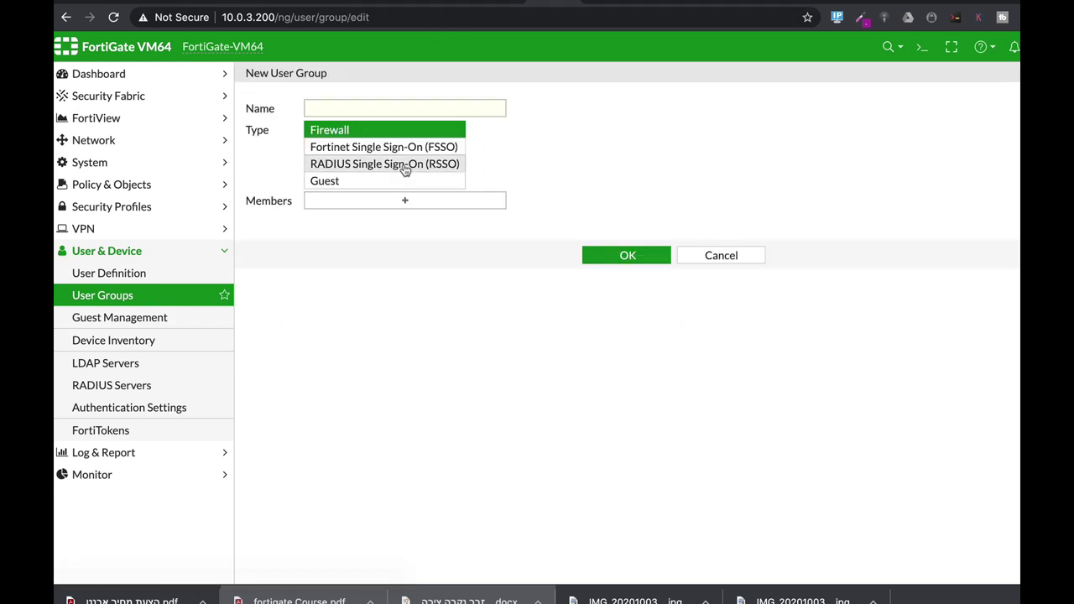
click(355, 108)
text(guests)
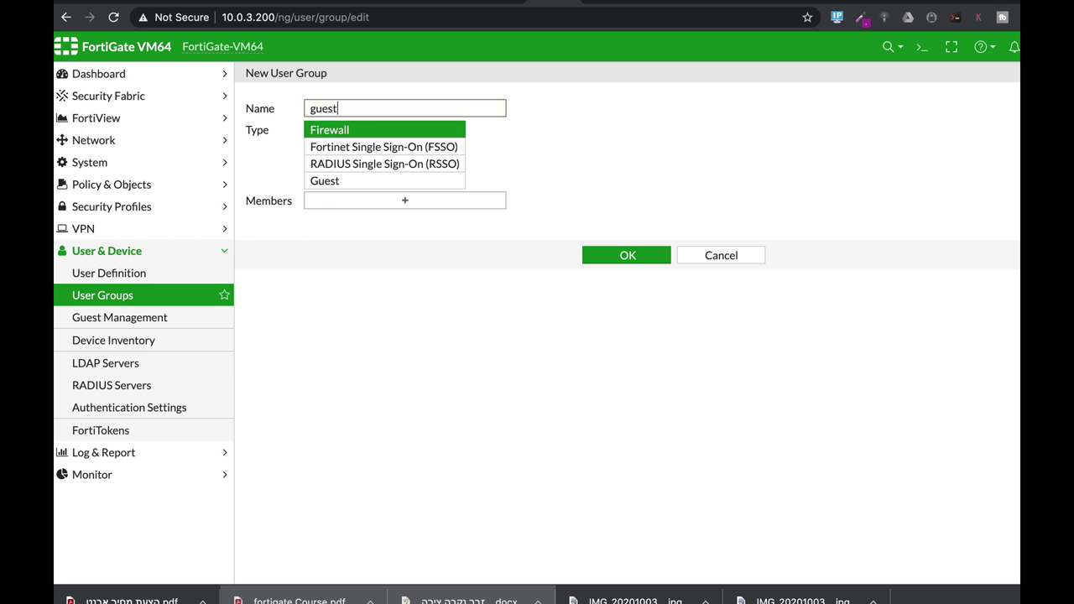
click(335, 183)
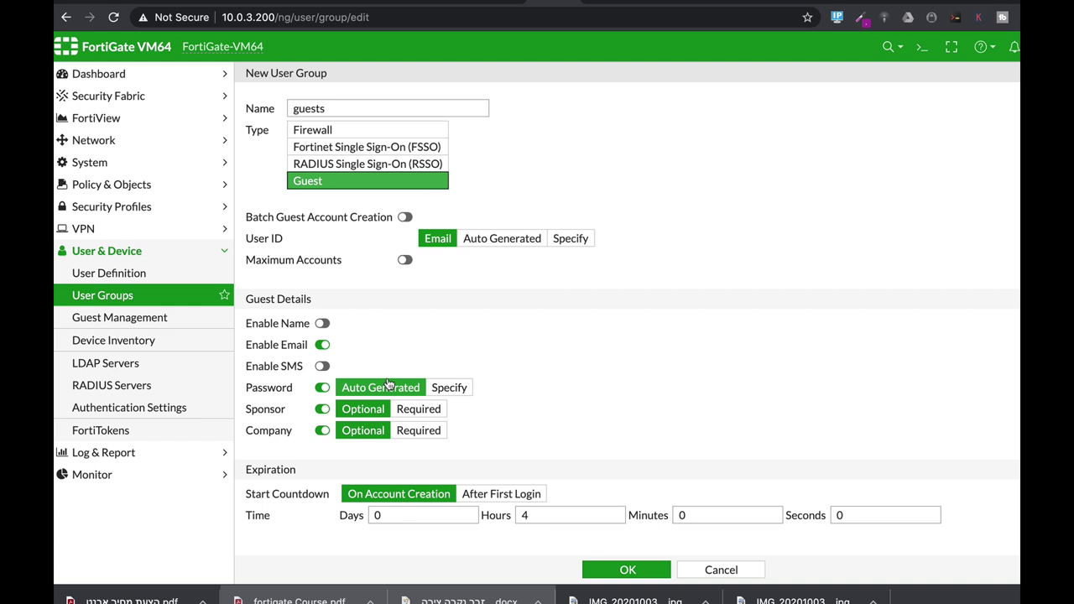
click(448, 388)
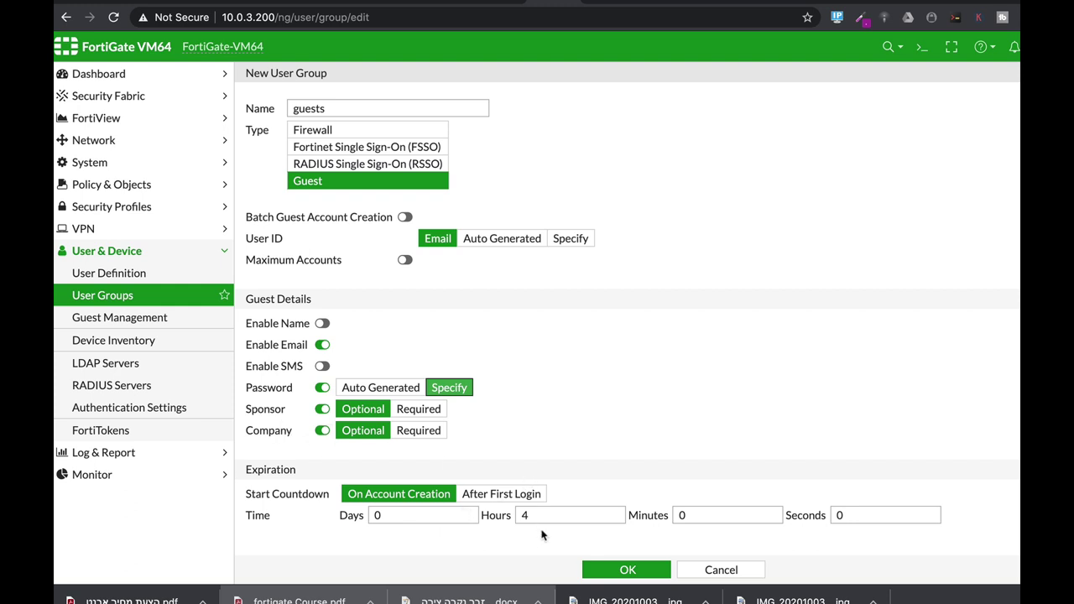
drag(537, 515, 492, 518)
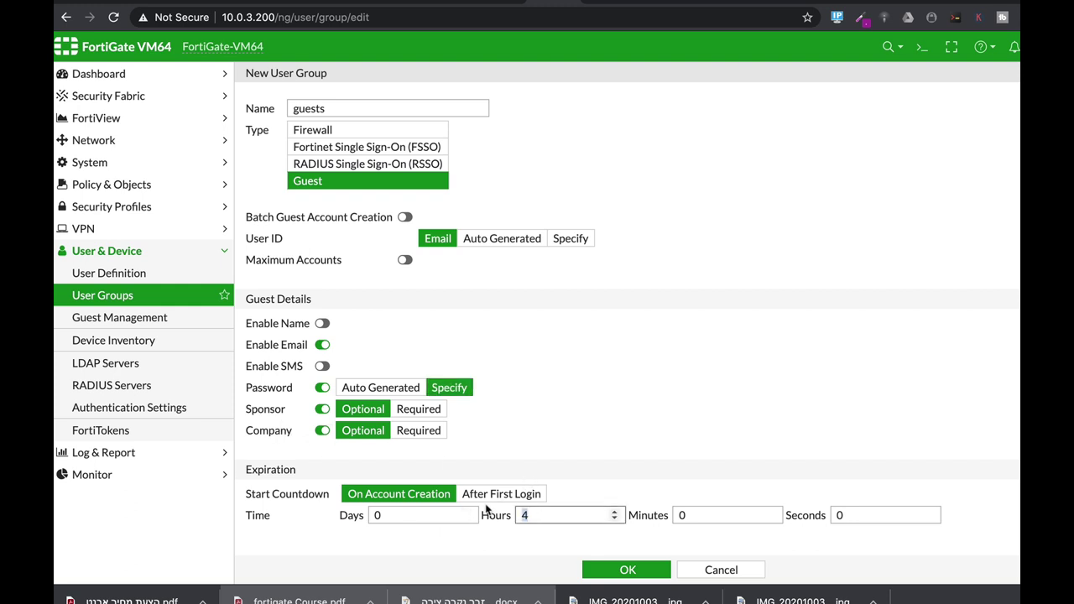
text(2)
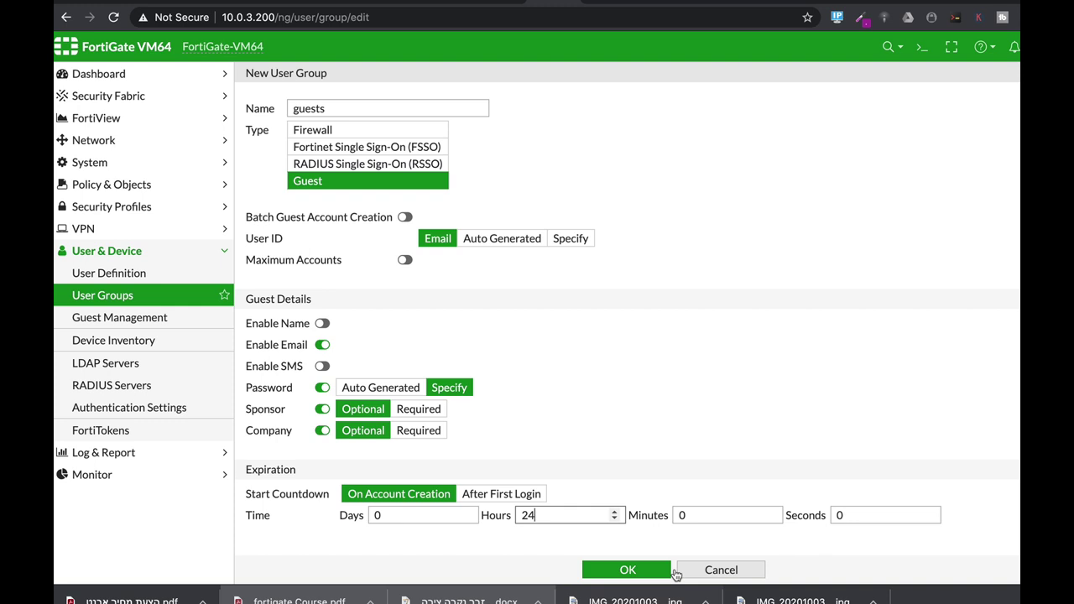
click(650, 572)
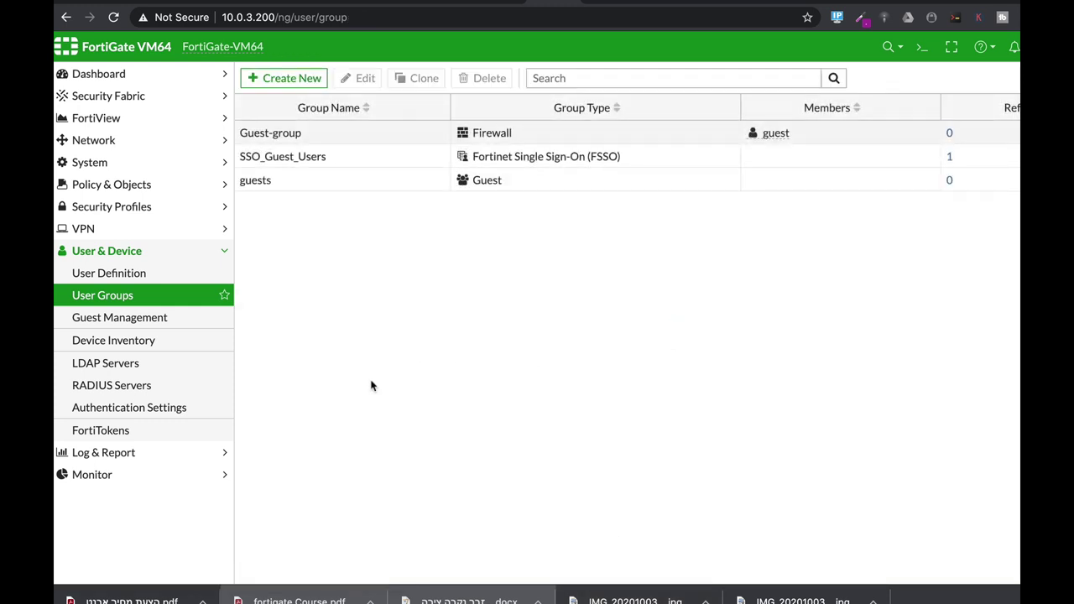
In Guest Management, start a new guest account and enter its password
click(115, 320)
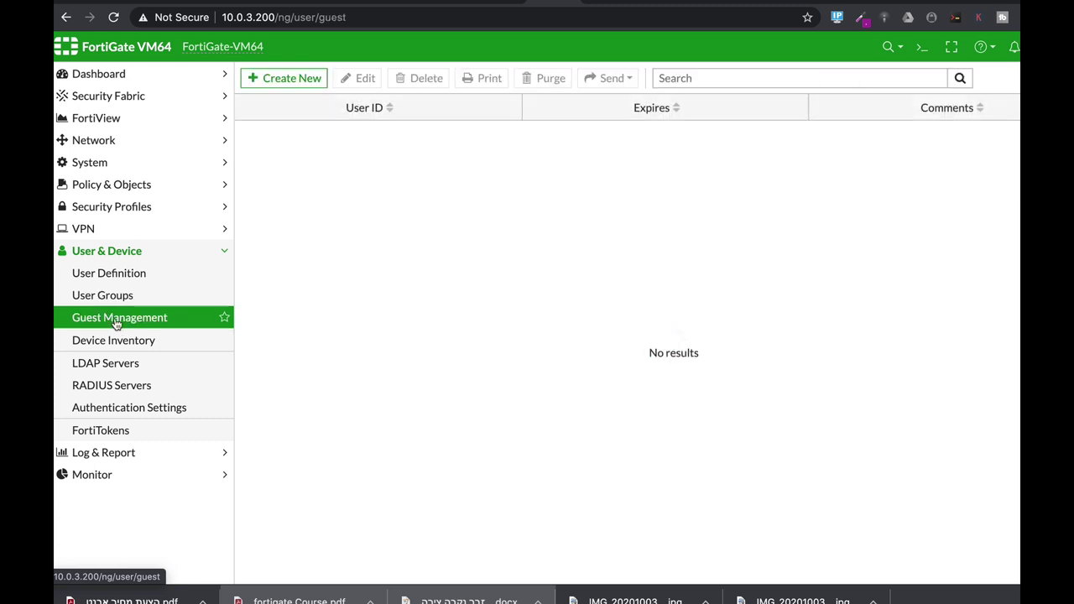
click(305, 79)
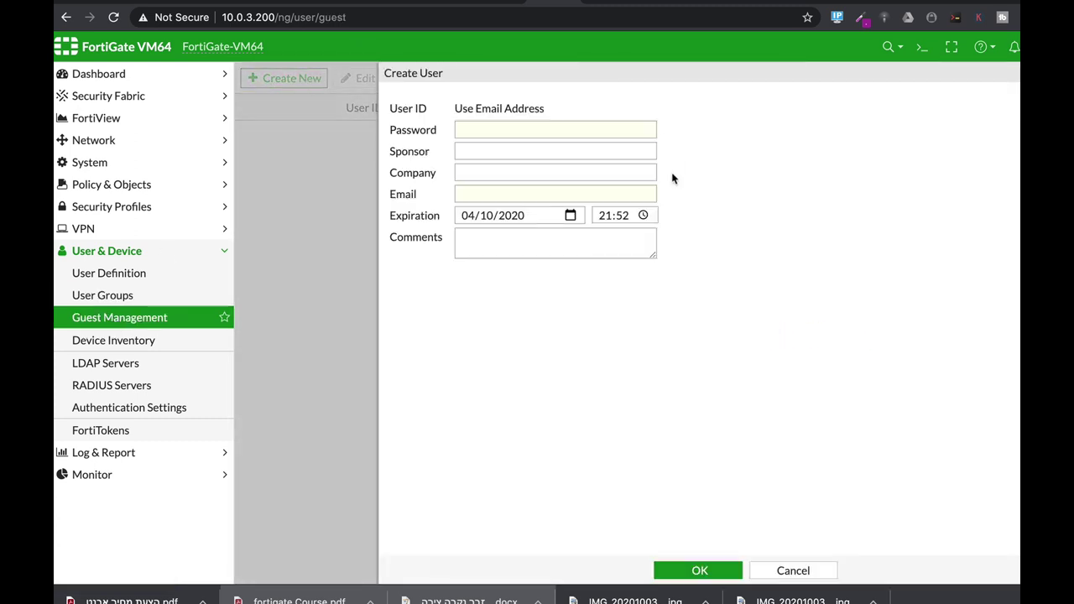
click(499, 128)
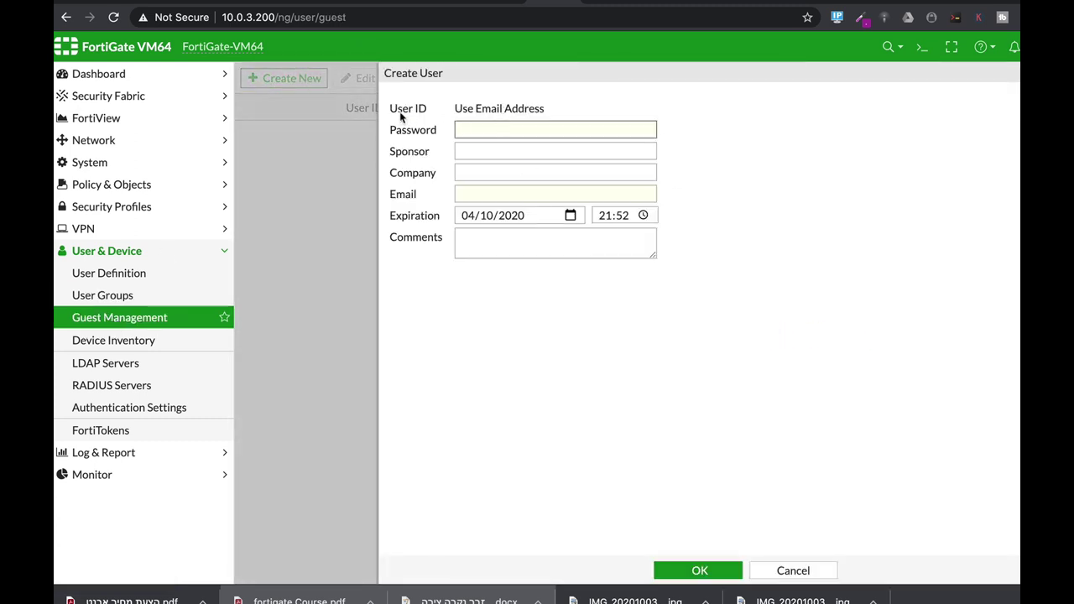
drag(454, 110, 545, 120)
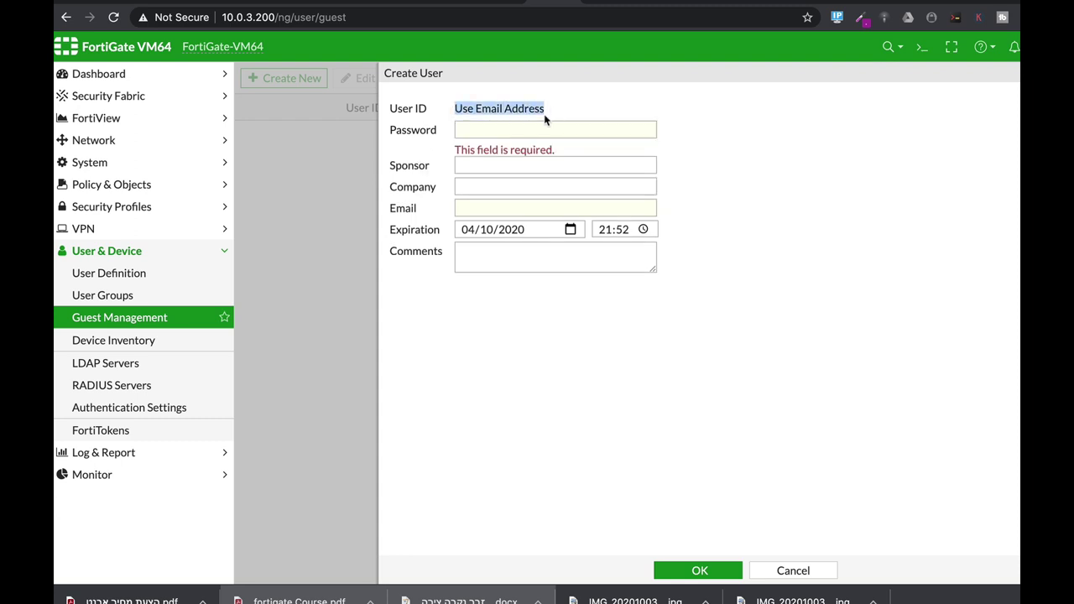
click(517, 125)
text(123456)
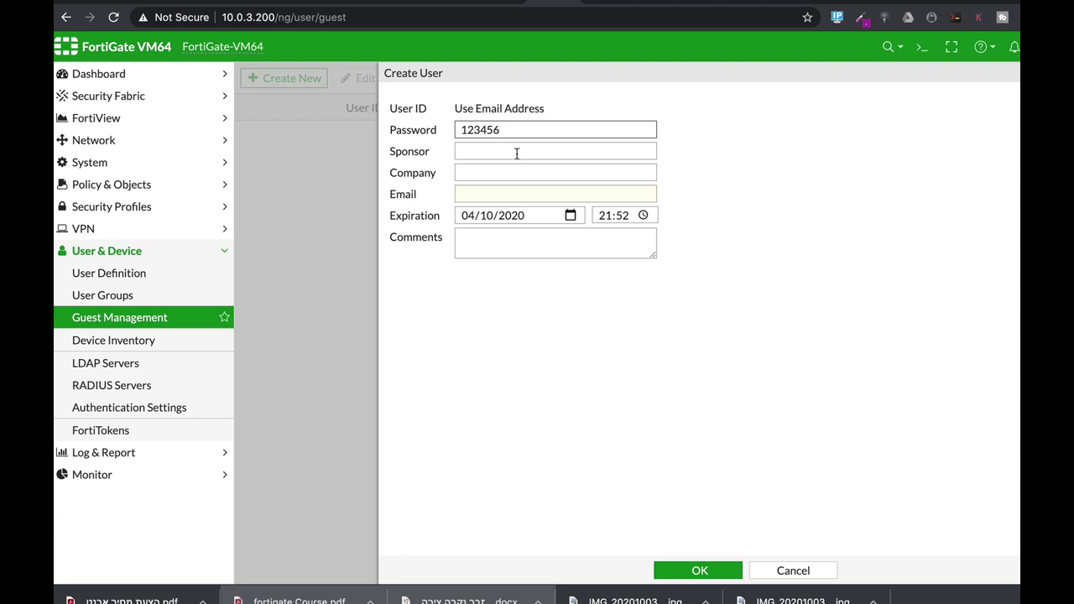
Fill in the guest's e-mail and company fortitip, set expiration to day 5, and save
click(496, 193)
text(or)
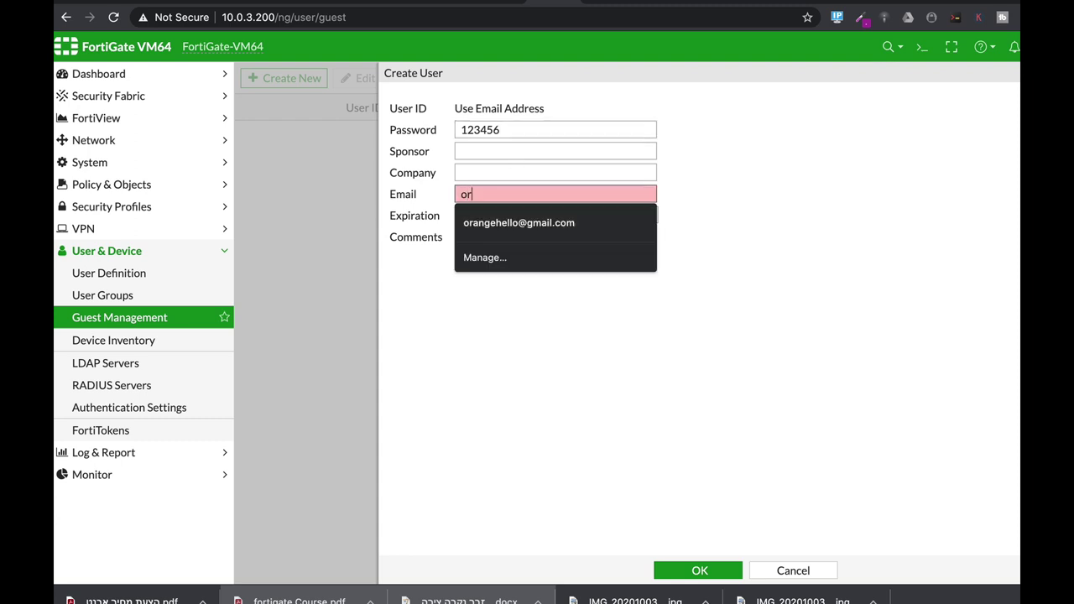
click(477, 228)
click(474, 174)
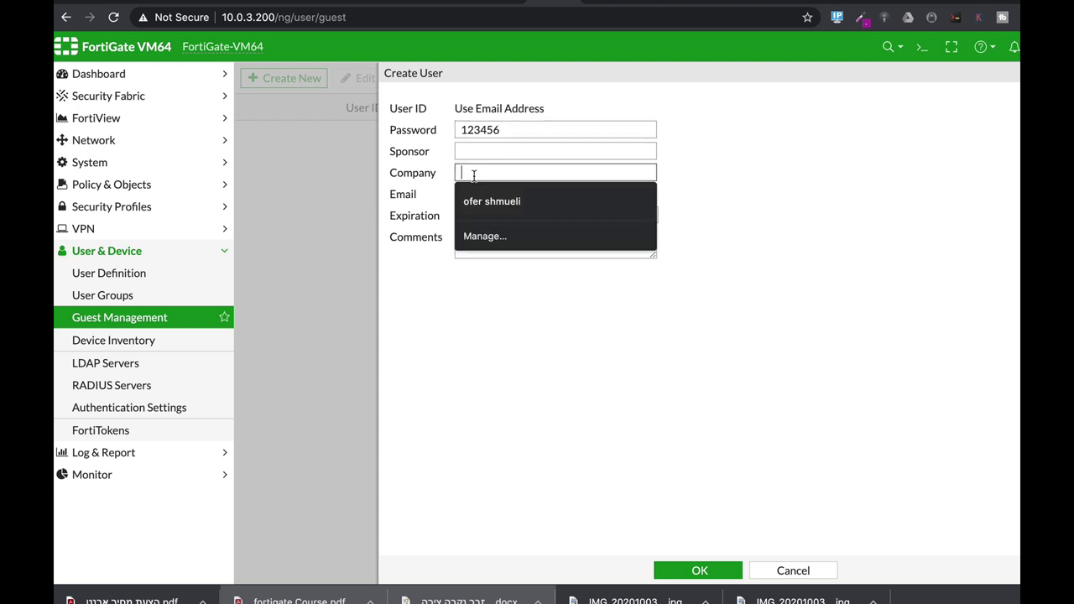
text(fortitip)
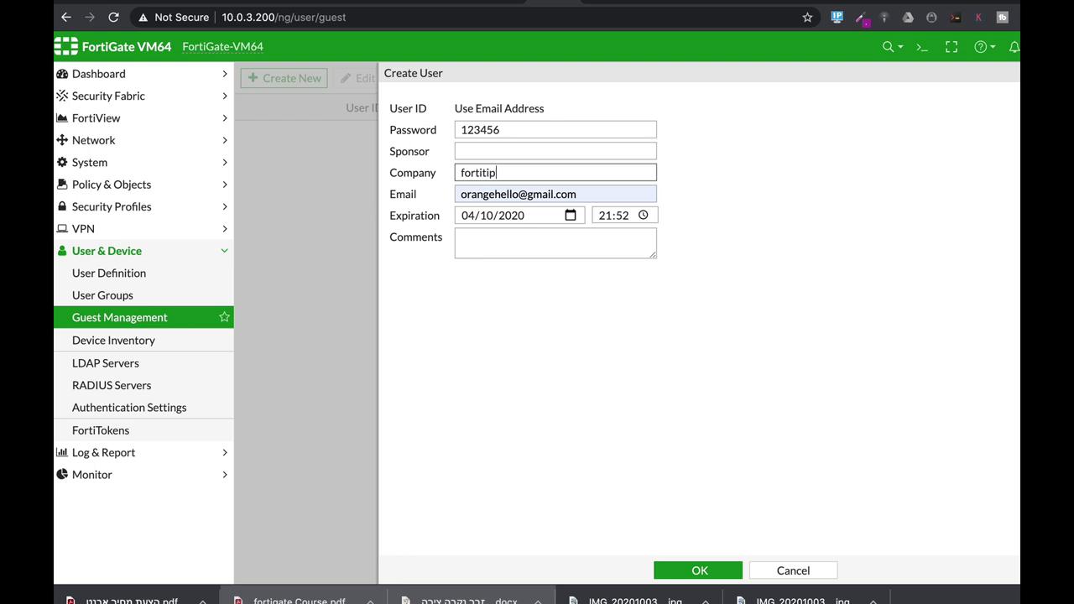
click(570, 215)
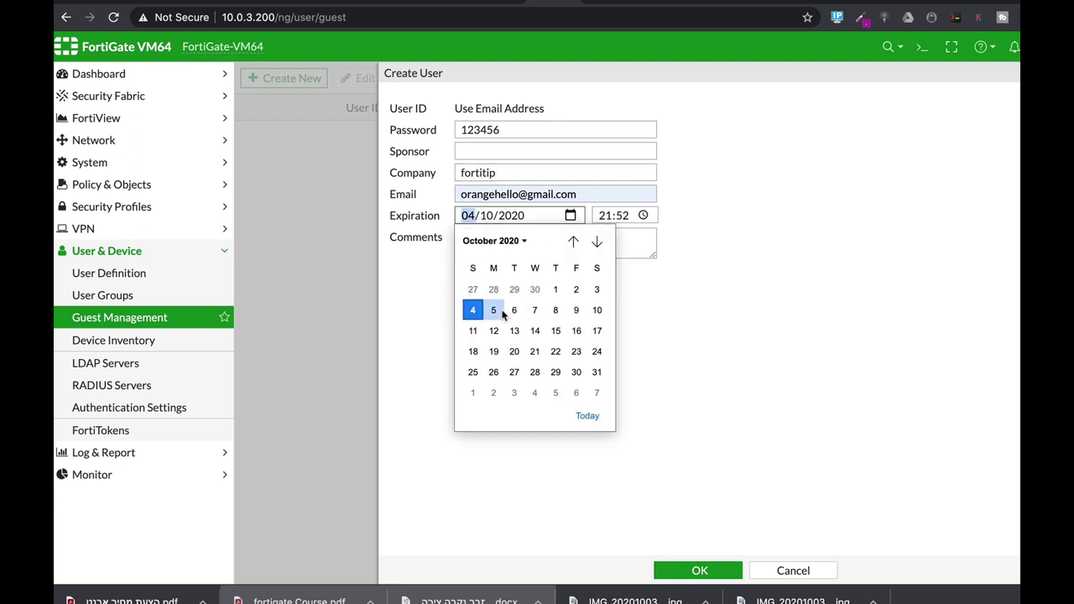
click(498, 311)
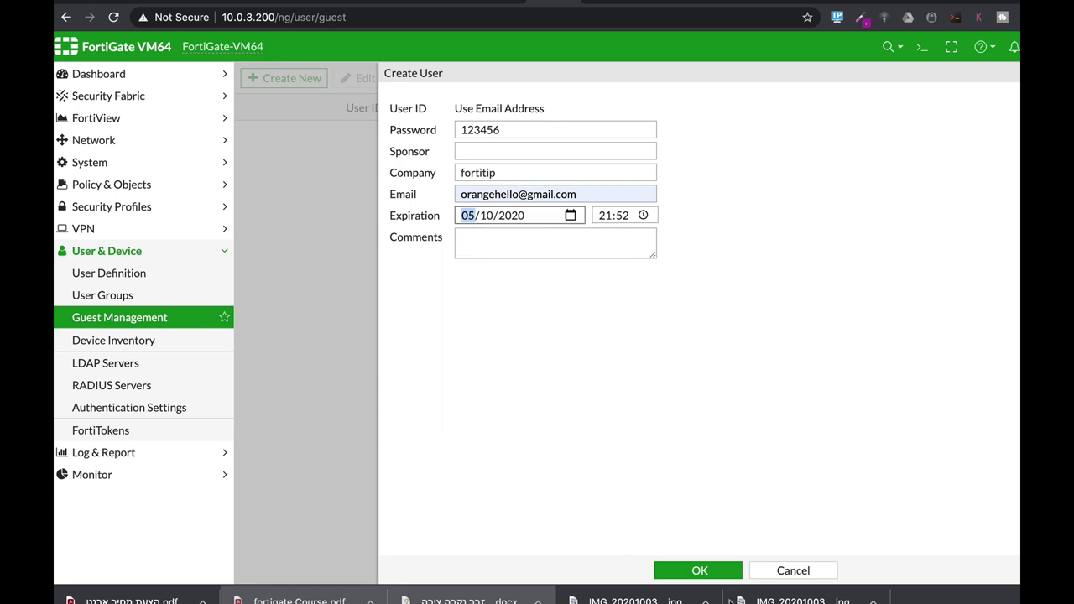
click(693, 571)
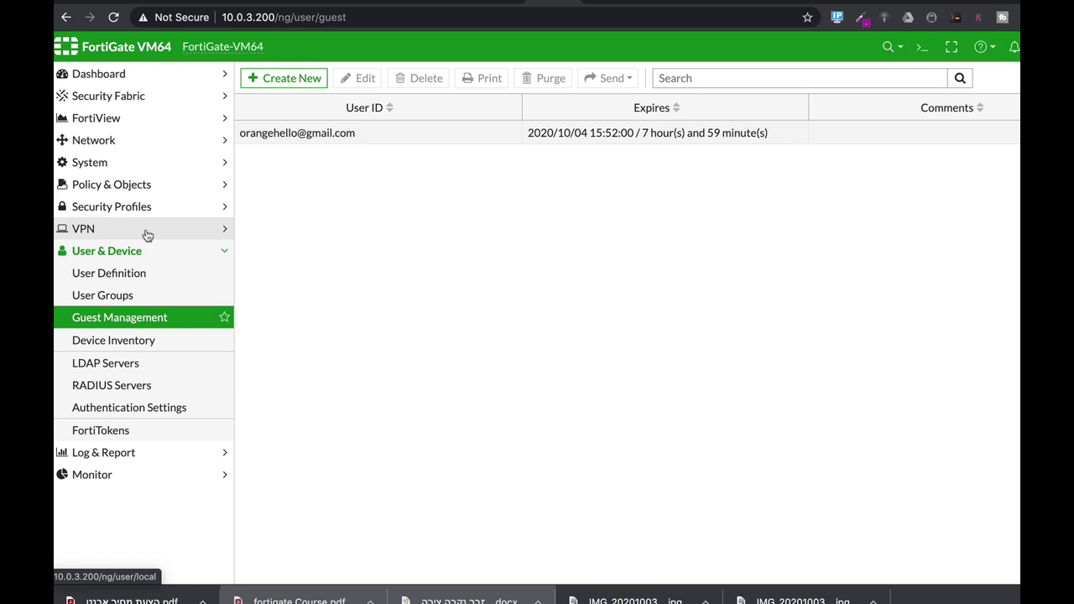
click(137, 167)
Start a new administrator named adminguest and enter and confirm its password
click(136, 189)
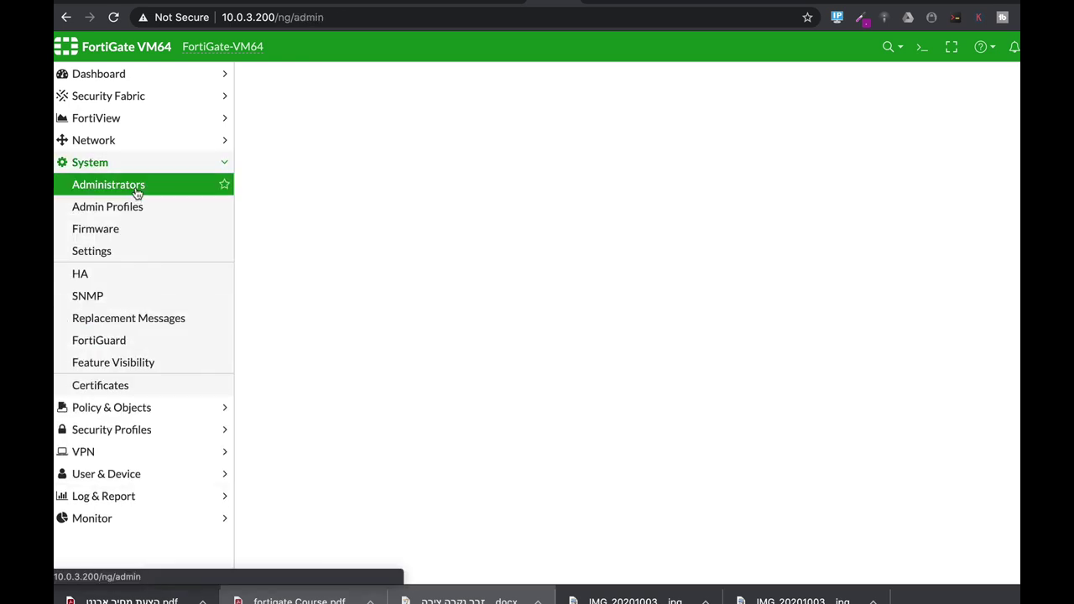
click(308, 81)
click(300, 94)
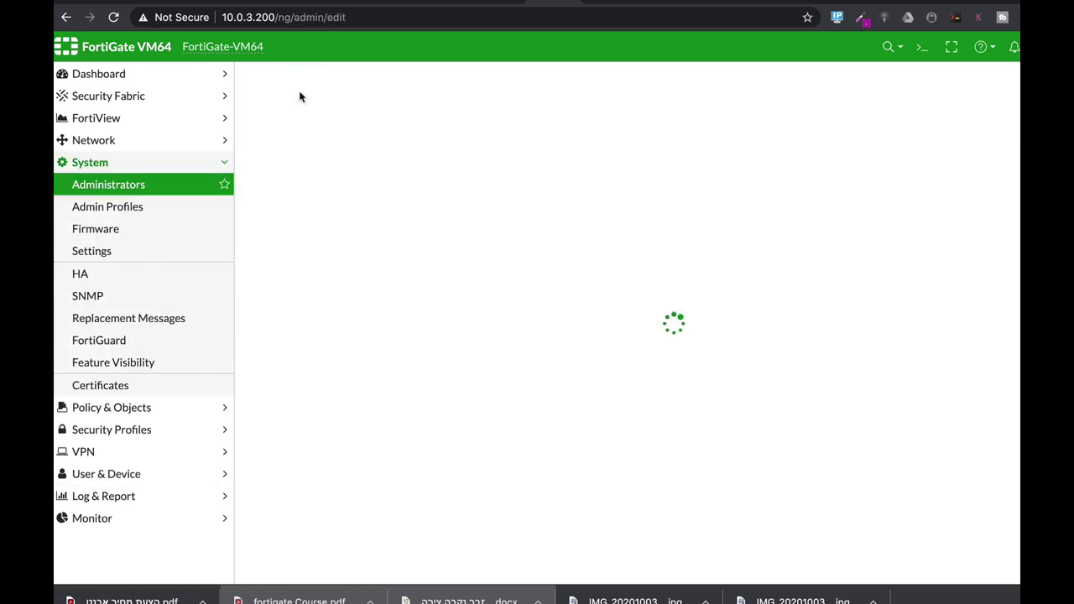
click(395, 104)
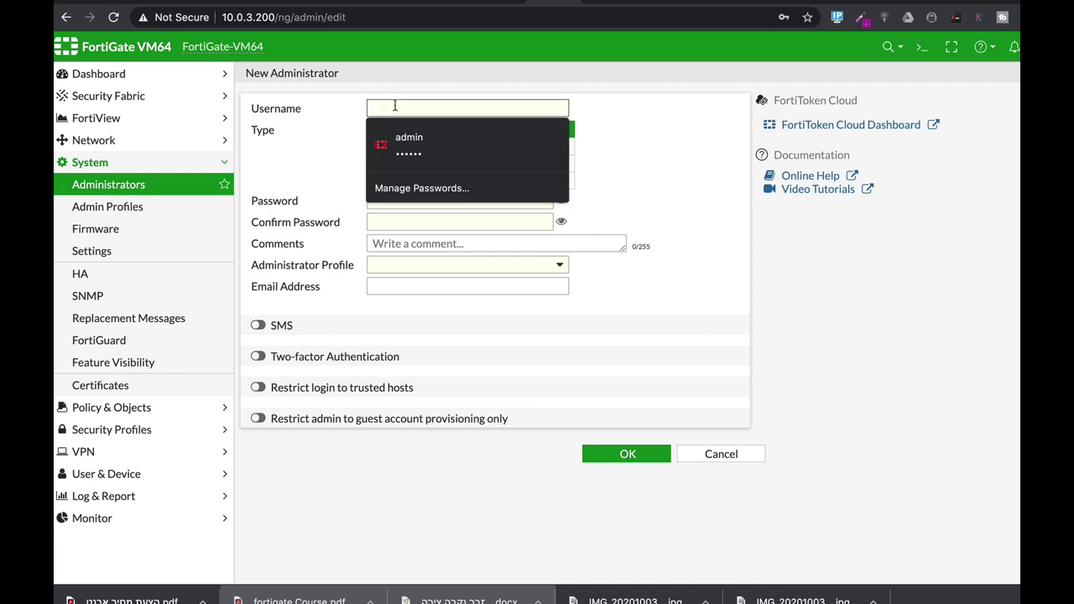
text(adminguest)
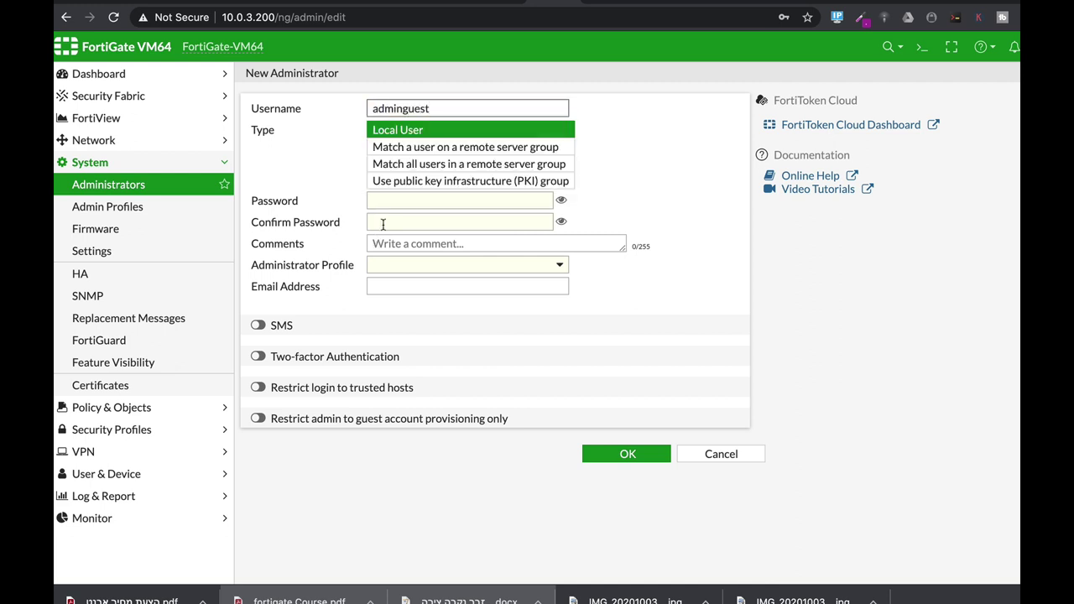
click(391, 199)
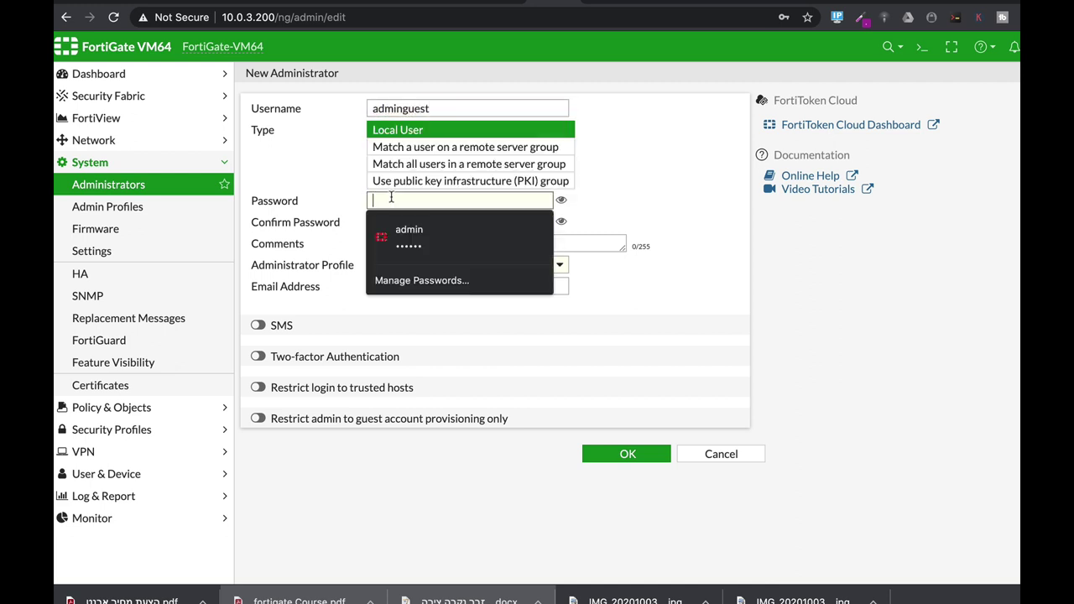
text(adm)
click(411, 223)
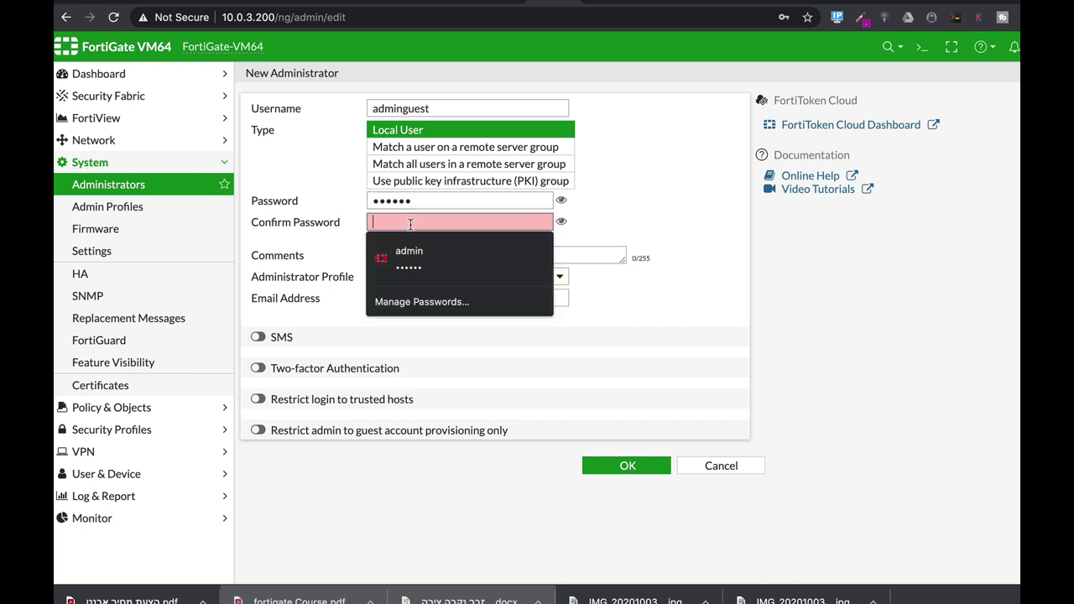
text(admin1)
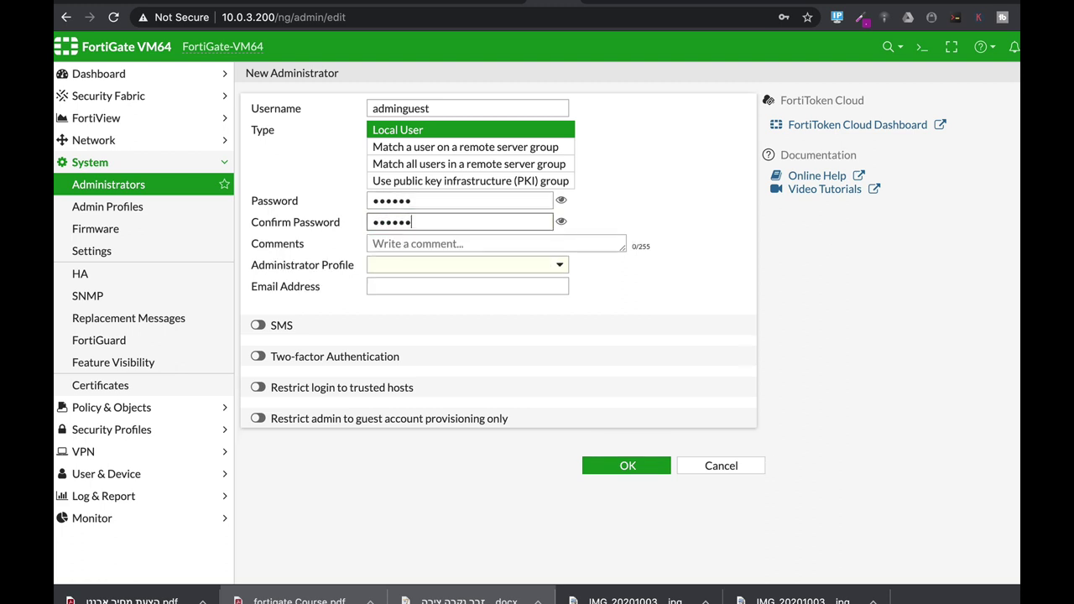
Give adminguest the prof_admin profile, restricted to guest provisioning for the guests group
click(401, 269)
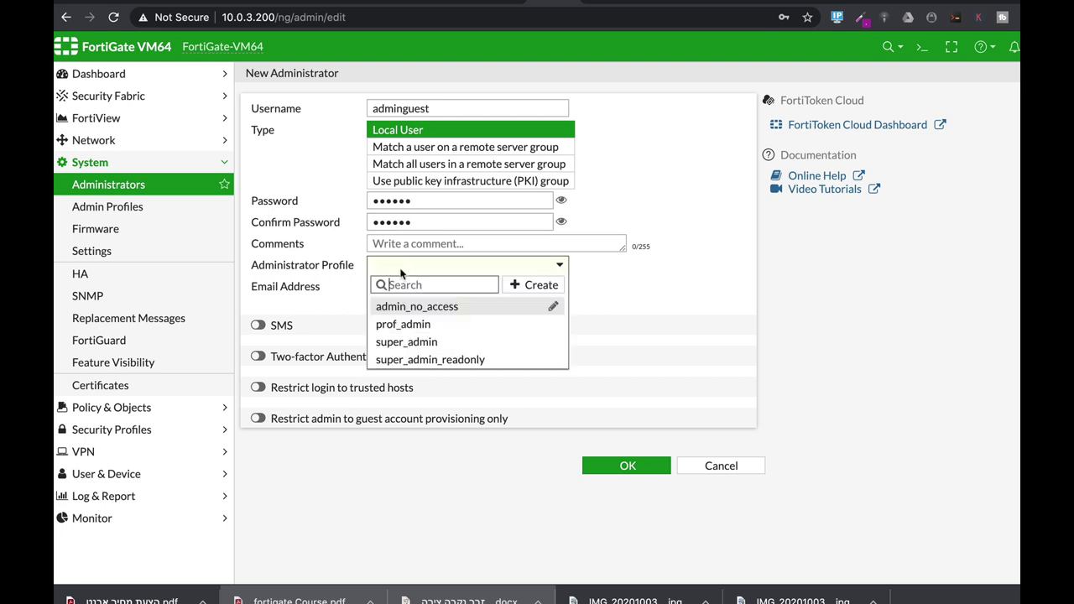
click(411, 322)
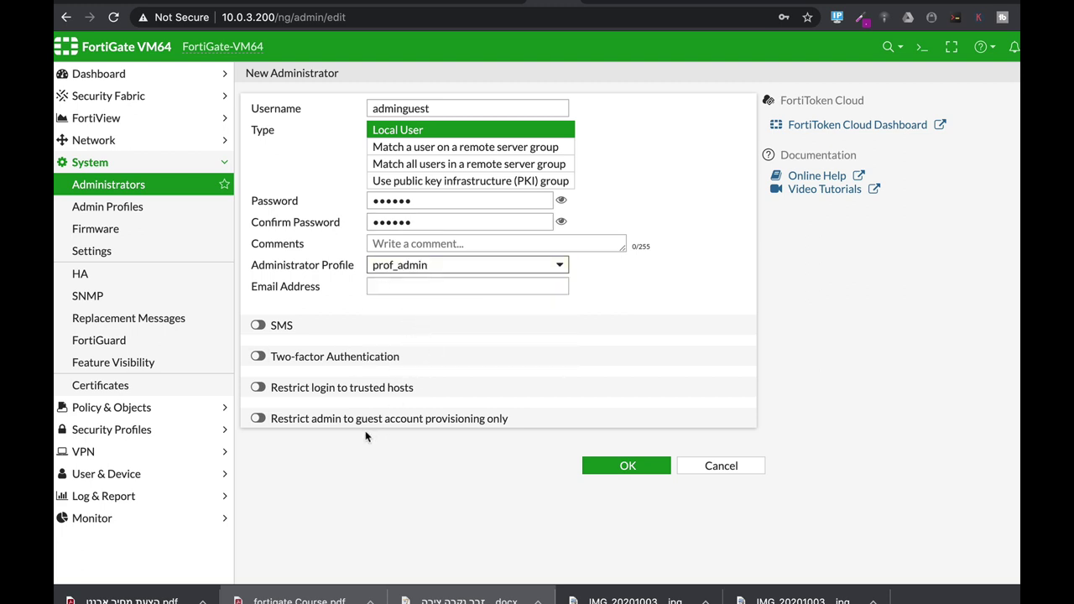
click(258, 418)
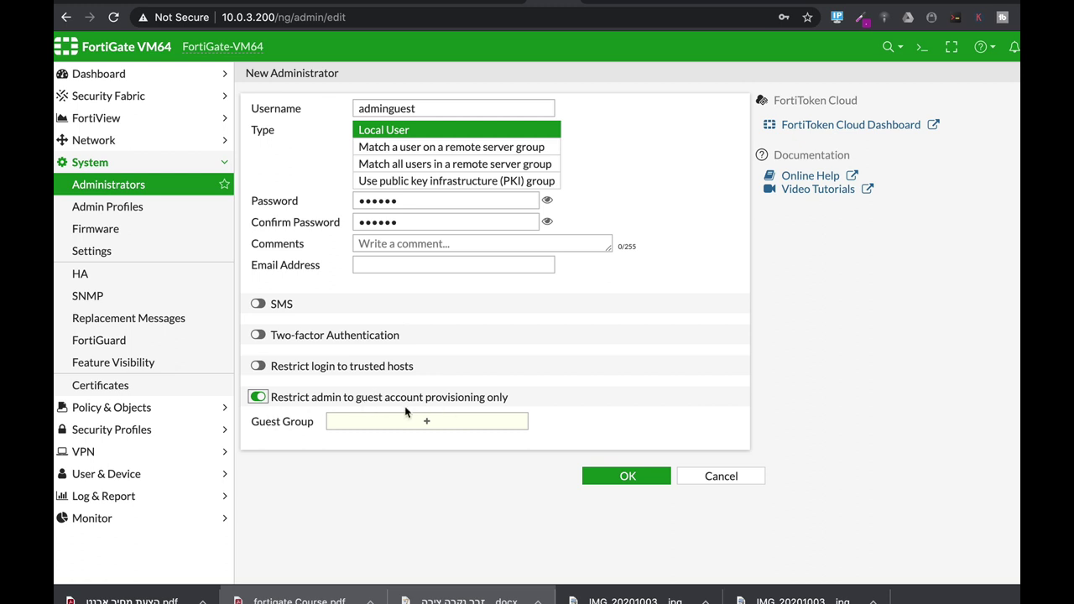
click(427, 423)
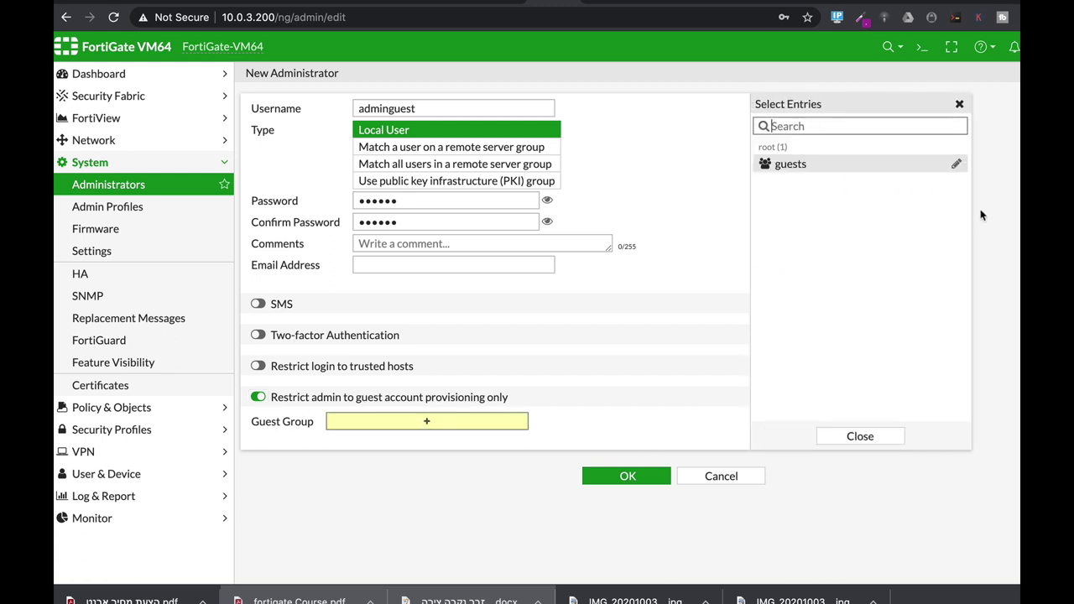
click(773, 165)
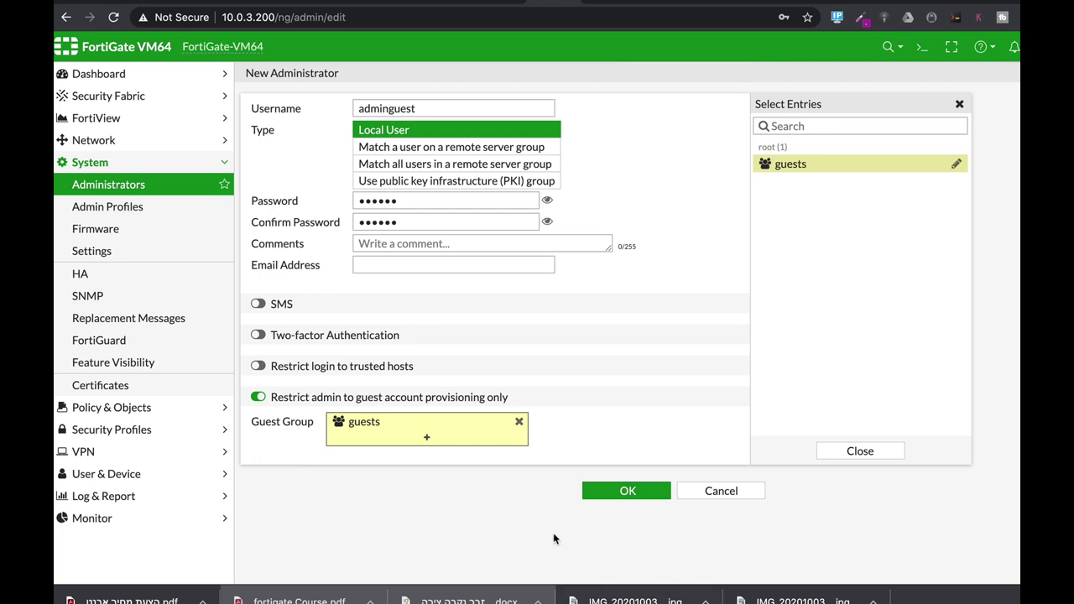
Save the new administrator, decline the browser's password prompt, and log out
click(647, 491)
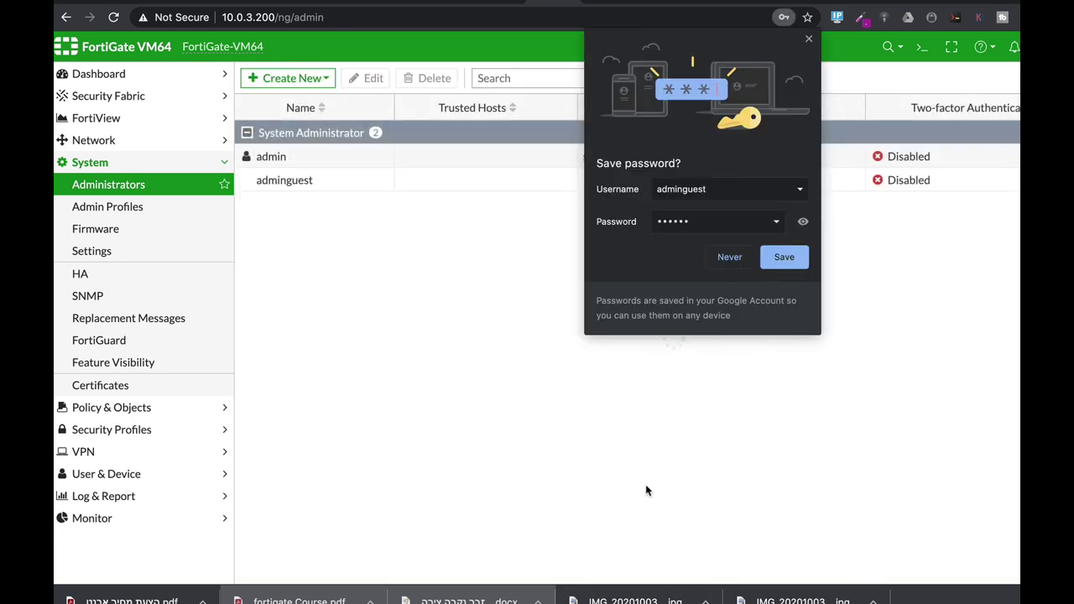
click(713, 253)
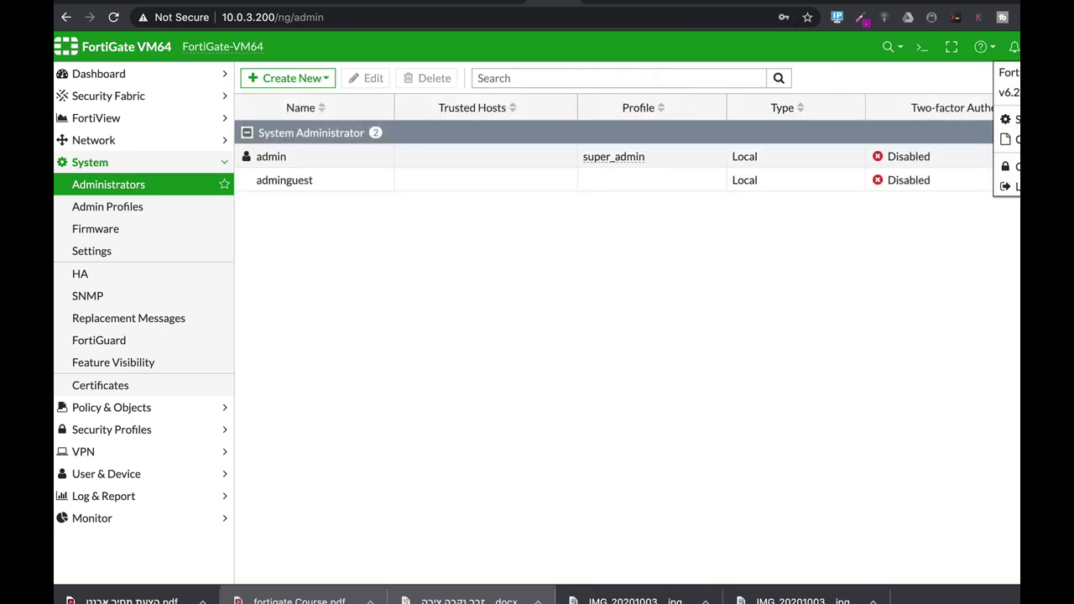
click(1011, 186)
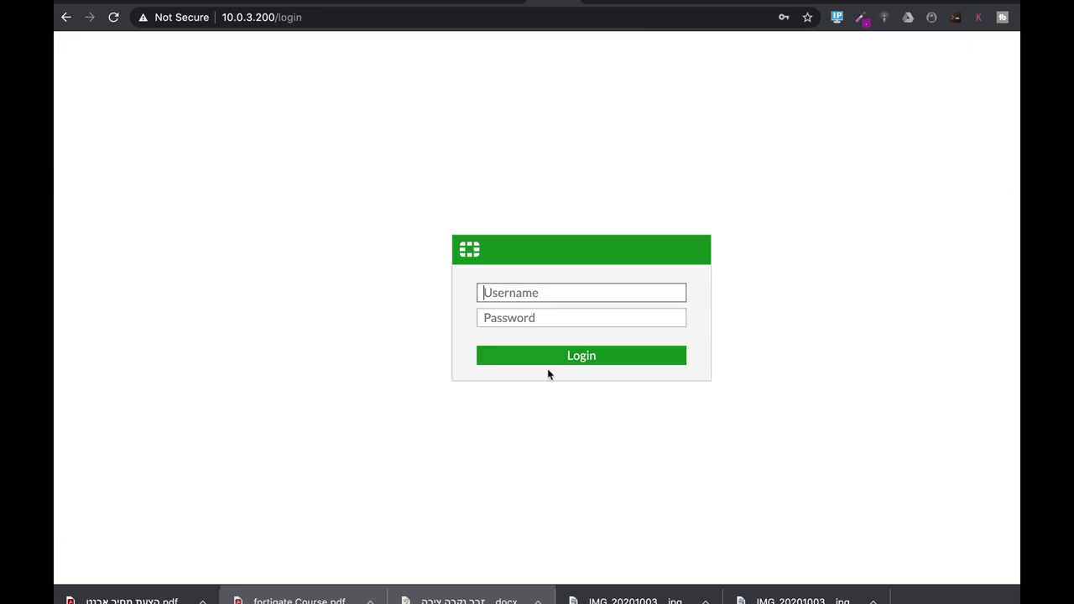
Log back in as adminguest with its password
click(529, 300)
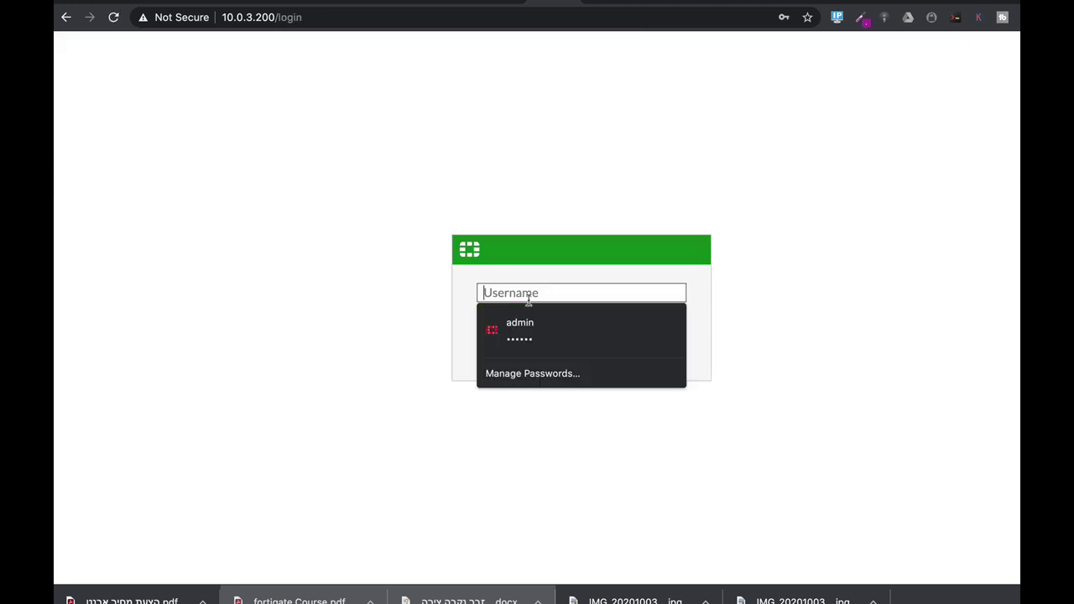
text(adminguest)
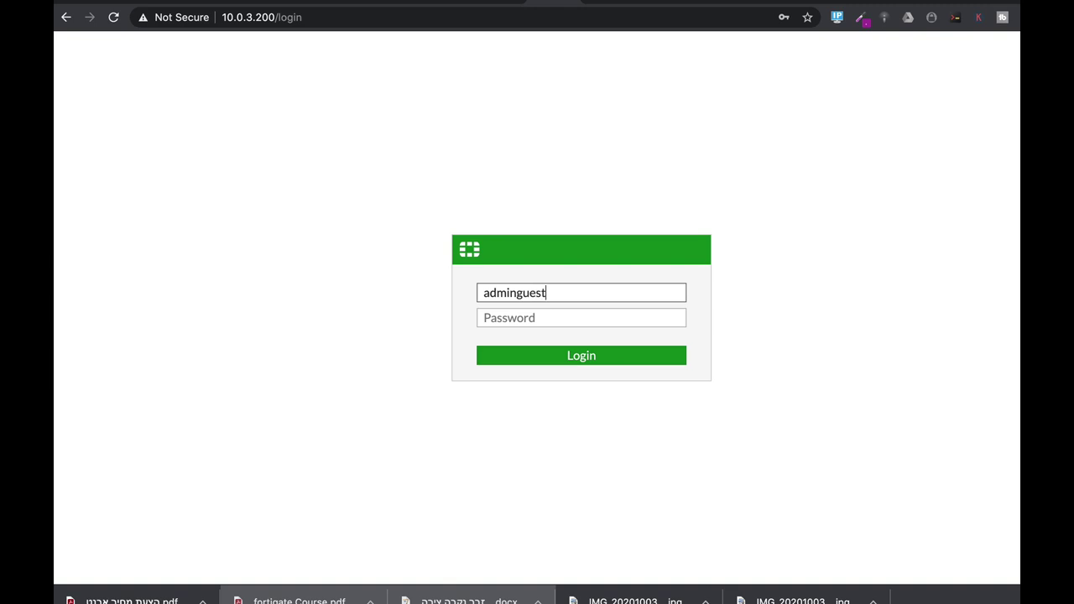
key(Tab)
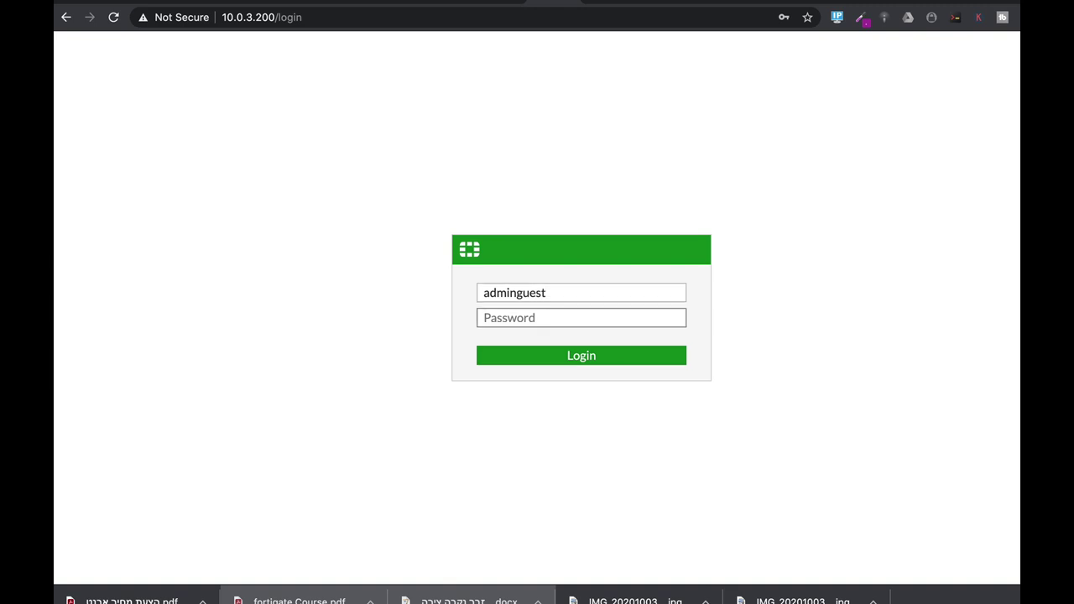
text(••)
click(583, 356)
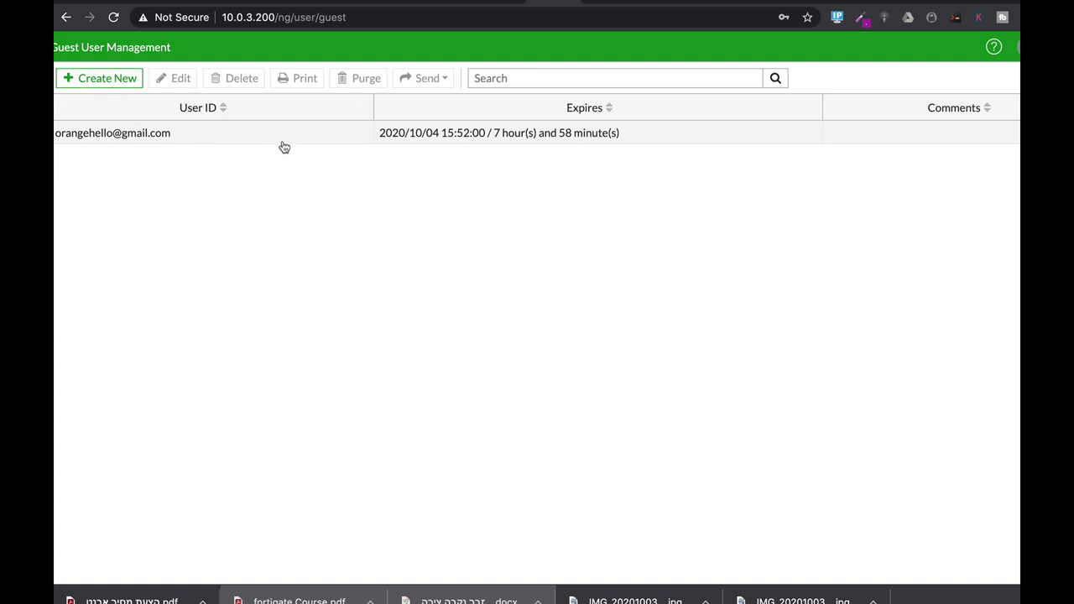
Sign out of the adminguest session from the top-right account menu
click(1014, 47)
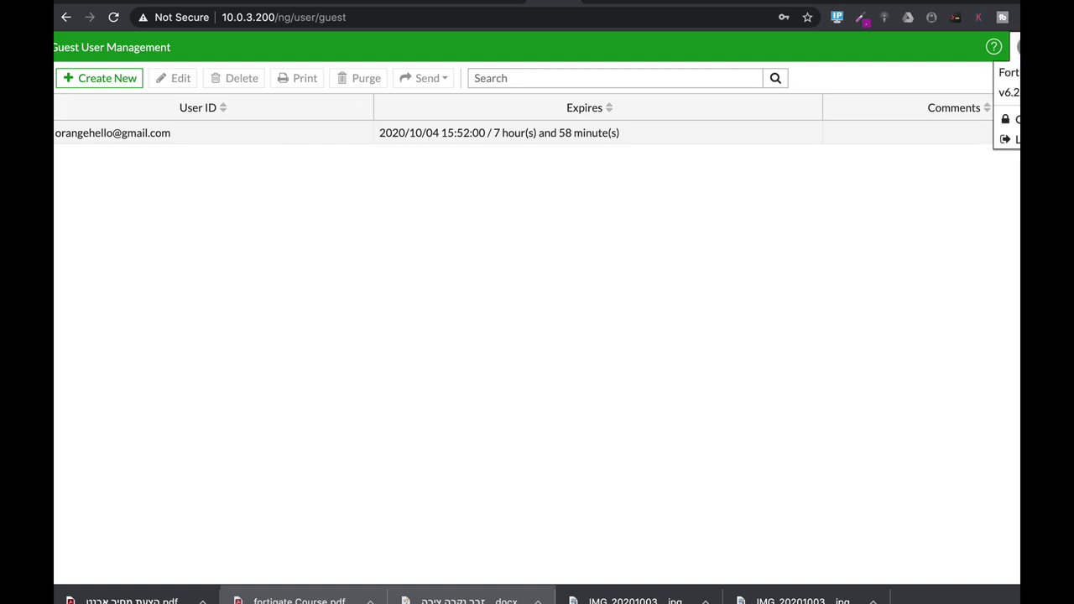
click(1007, 139)
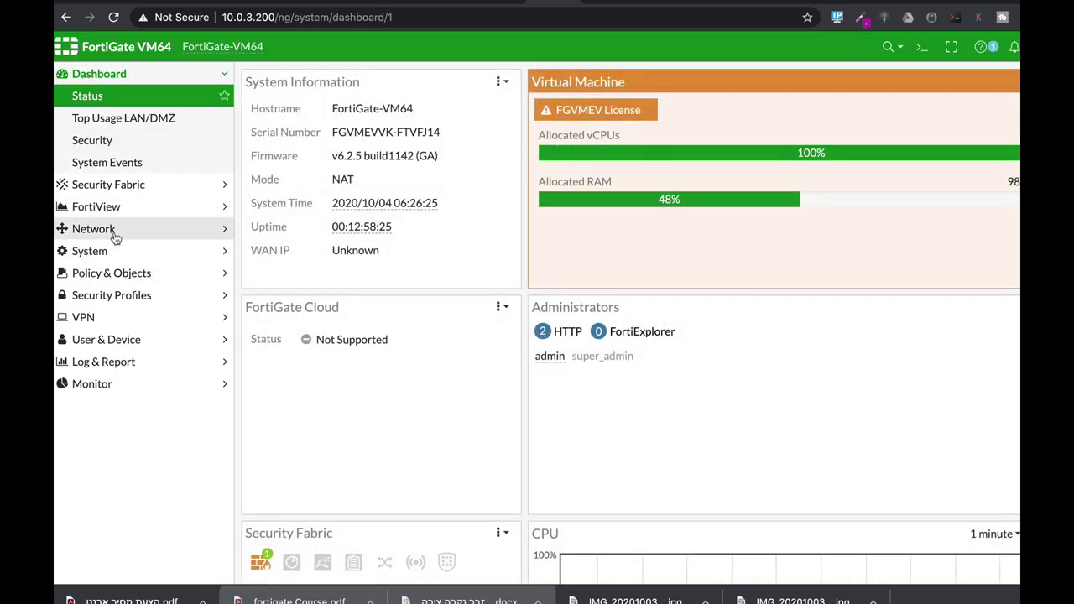
Edit Marketing LAN (port10) to use Captive Portal security mode restricted to the guests group
click(112, 232)
click(110, 165)
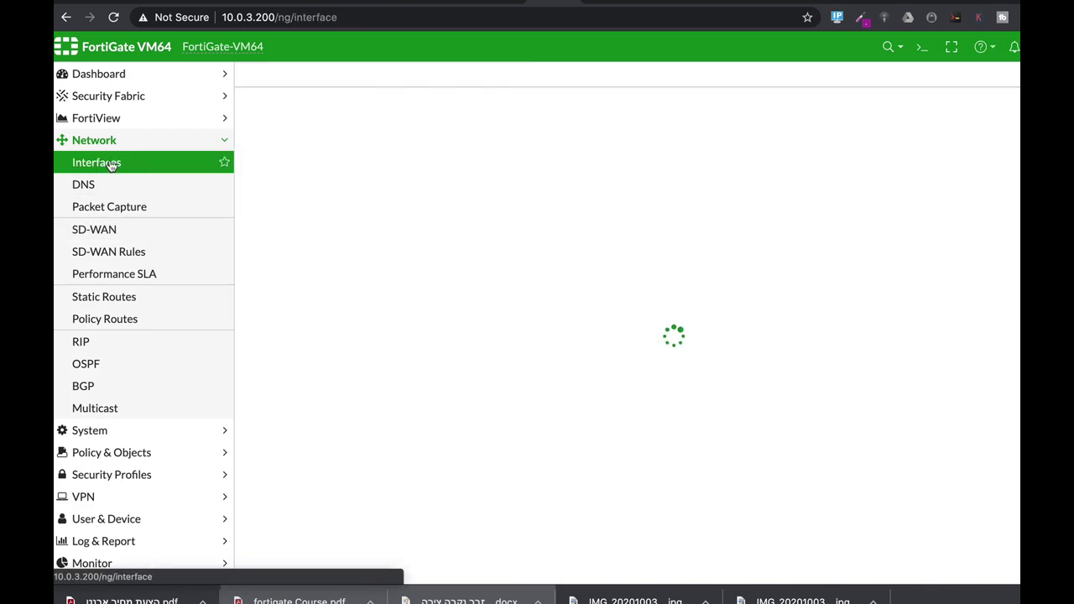
click(290, 245)
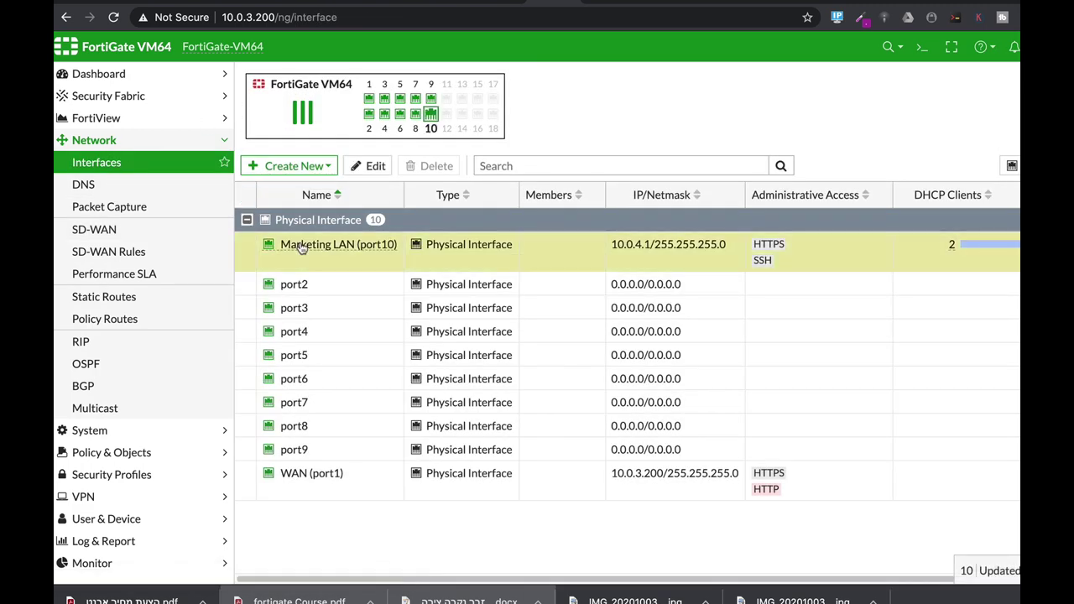
click(372, 166)
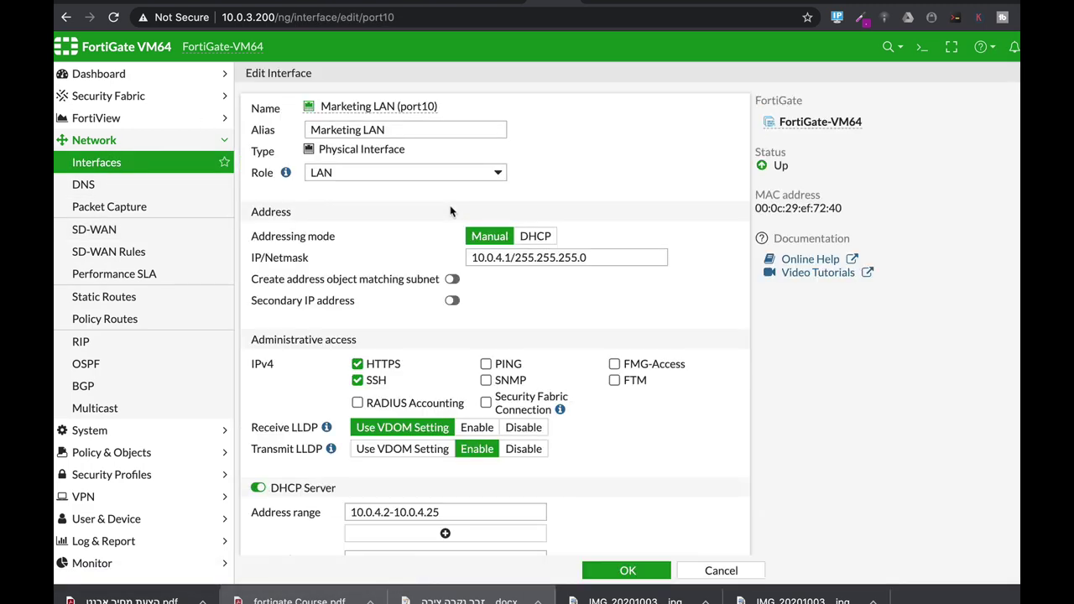
scroll(645, 478, down, 5)
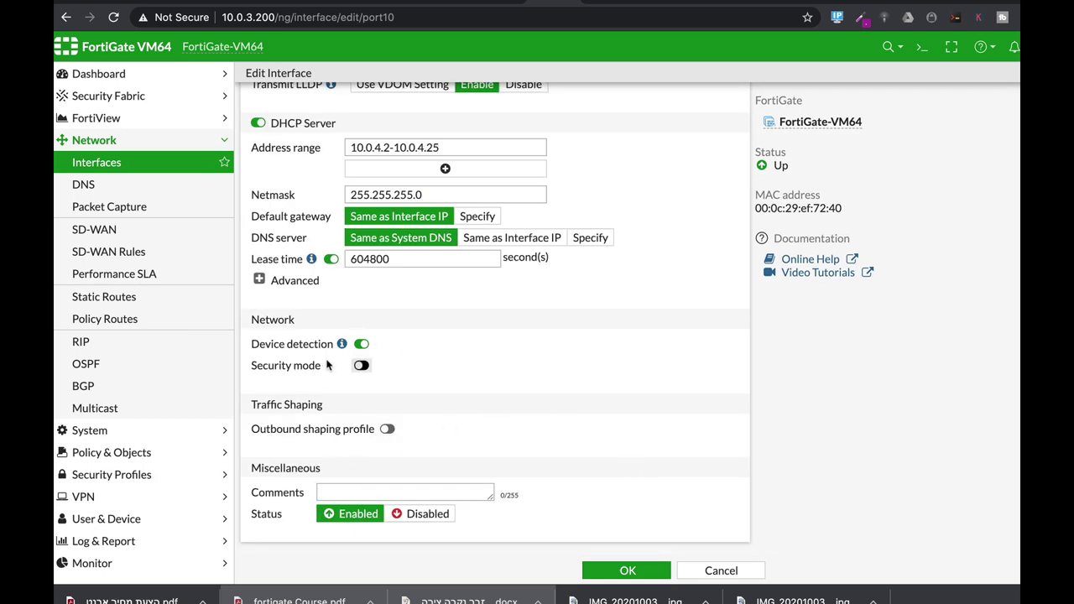
click(359, 367)
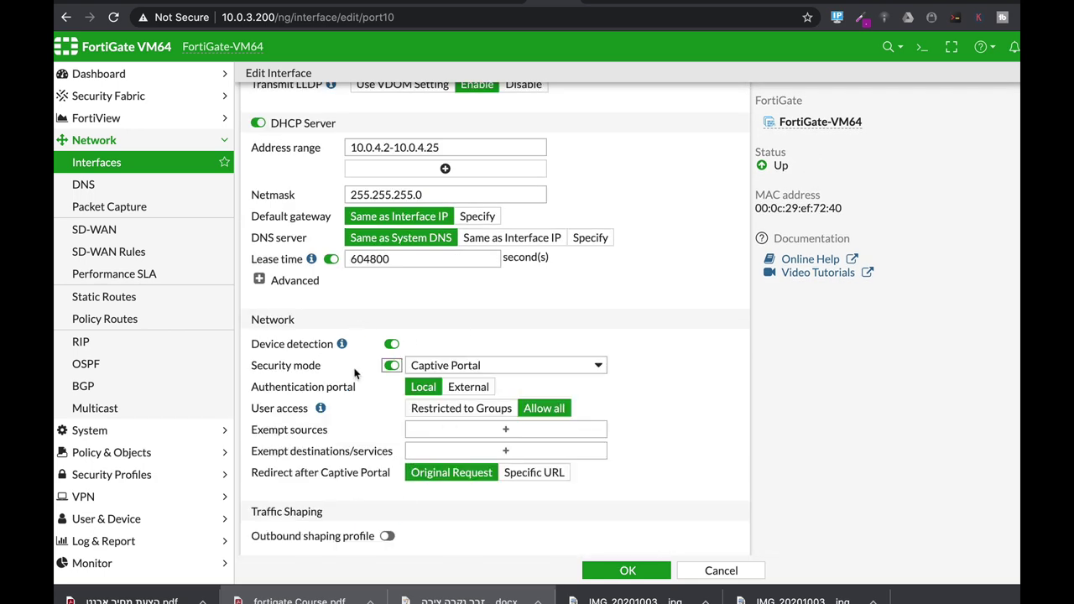
click(522, 366)
click(521, 365)
click(492, 410)
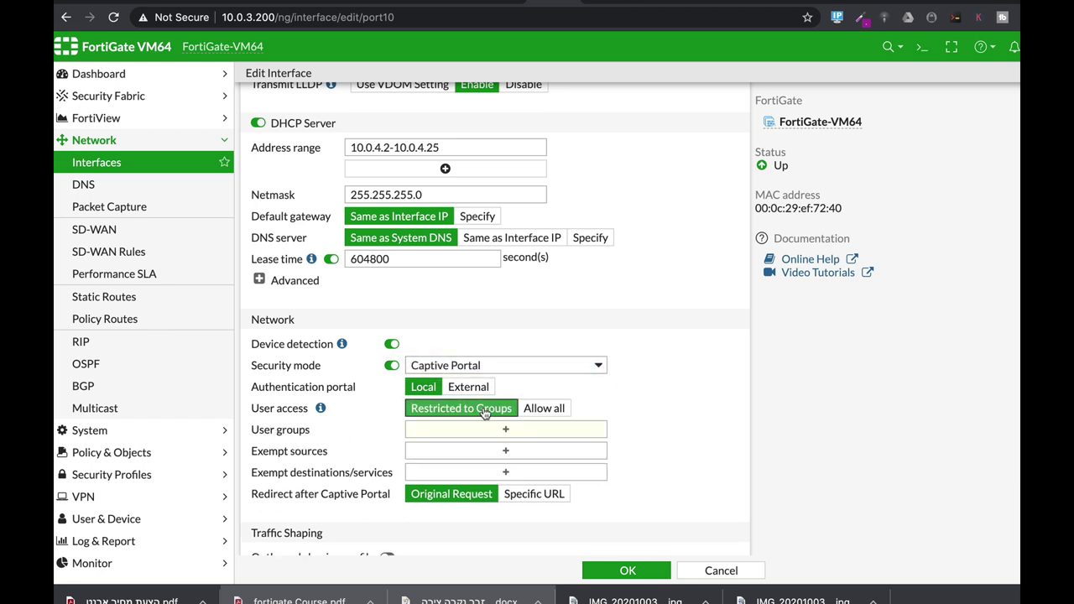
click(492, 431)
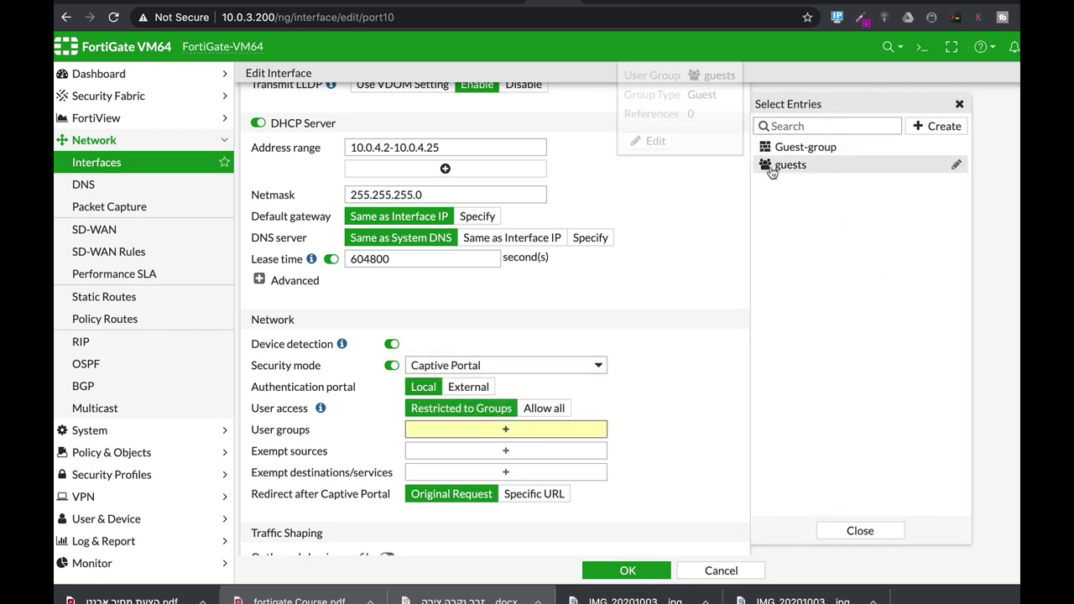
click(791, 164)
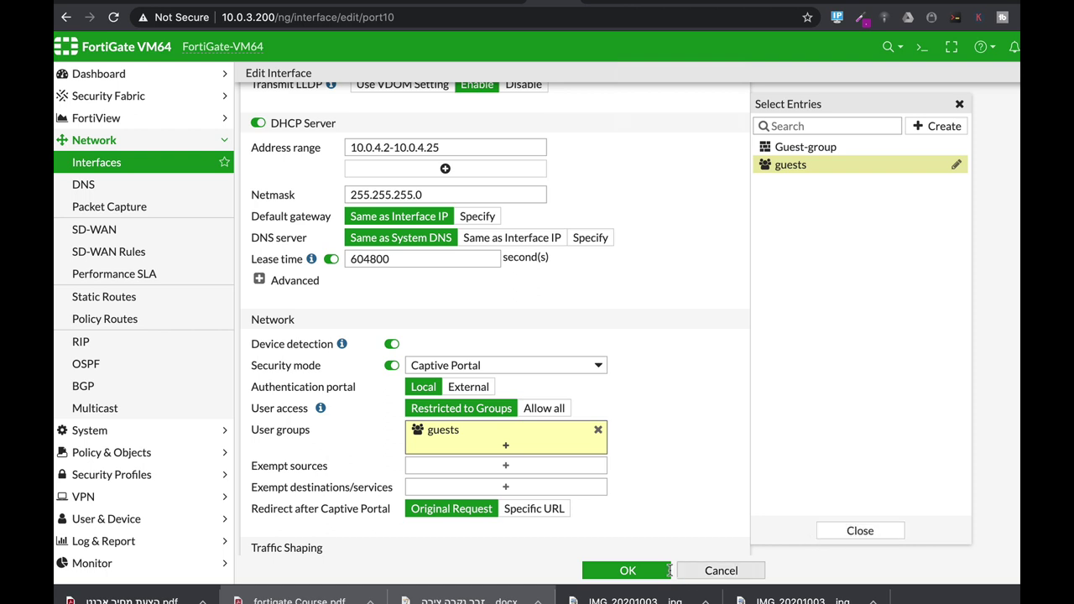
click(627, 571)
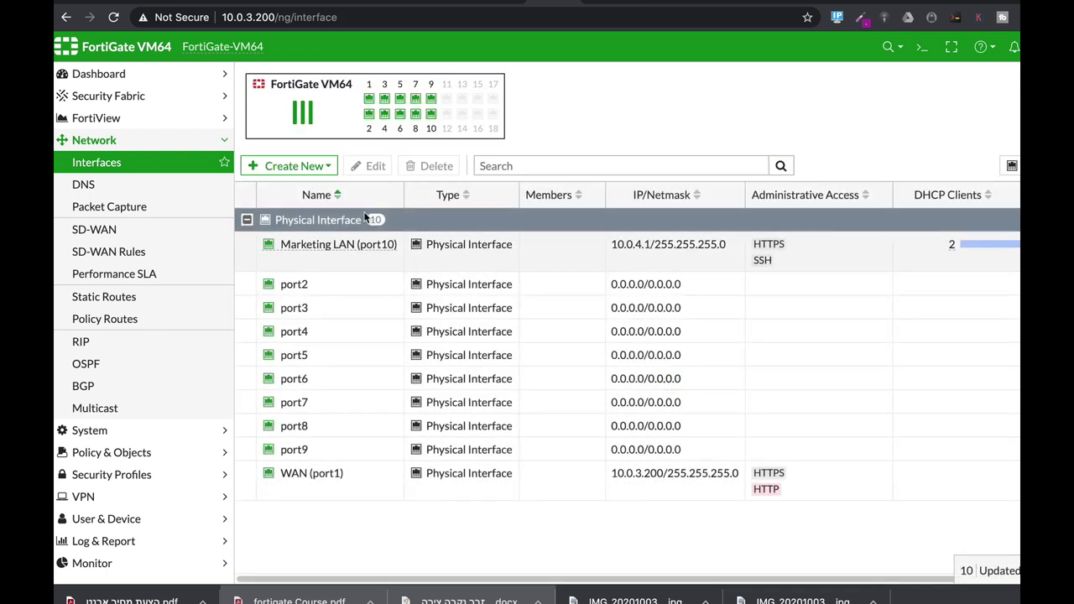
mouse_move(363, 250)
mouse_move(335, 258)
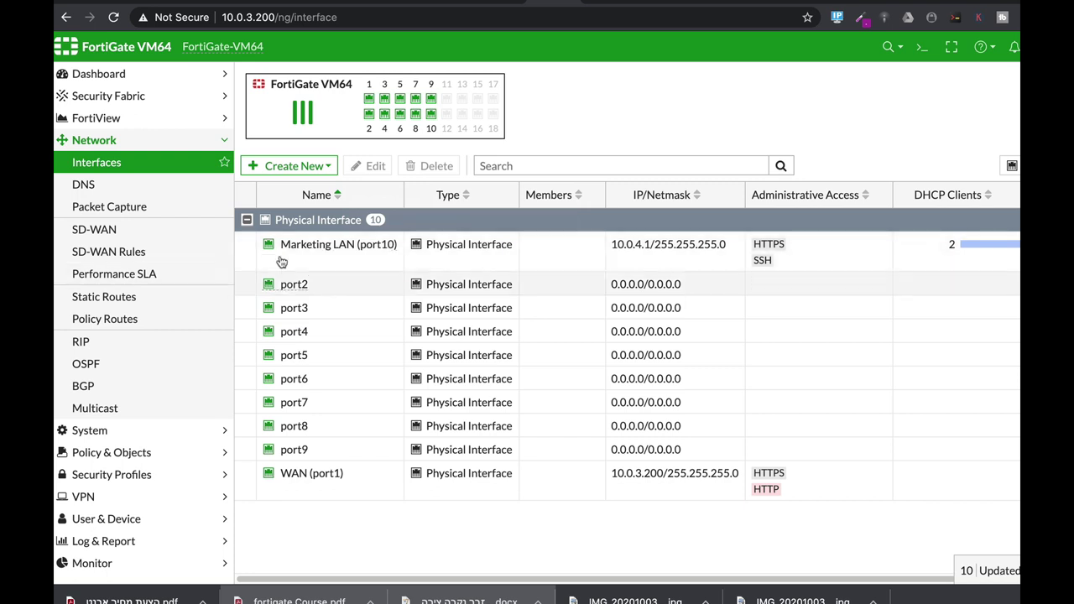
mouse_move(288, 253)
key(super+Tab)
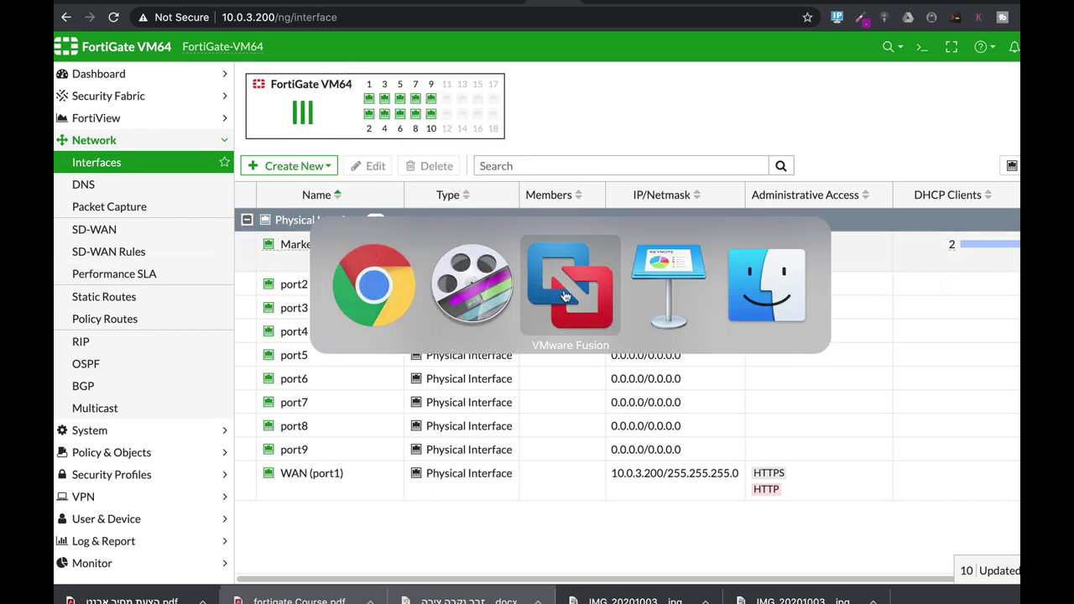
Show the Ubuntu VM's window in VMware Fusion and unlock it with the user password
click(568, 293)
right_click(138, 90)
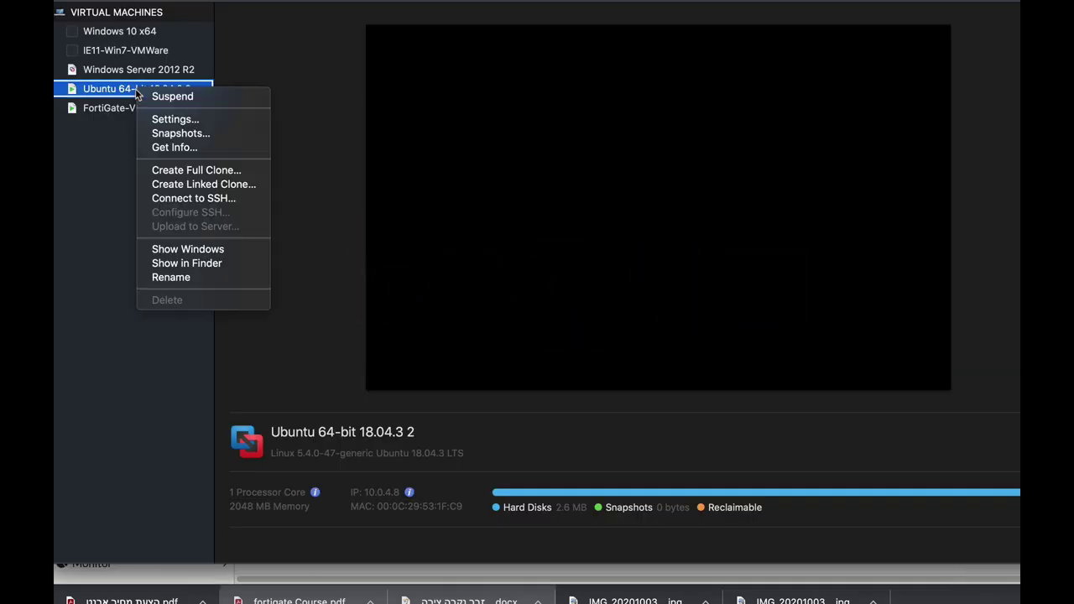
click(188, 250)
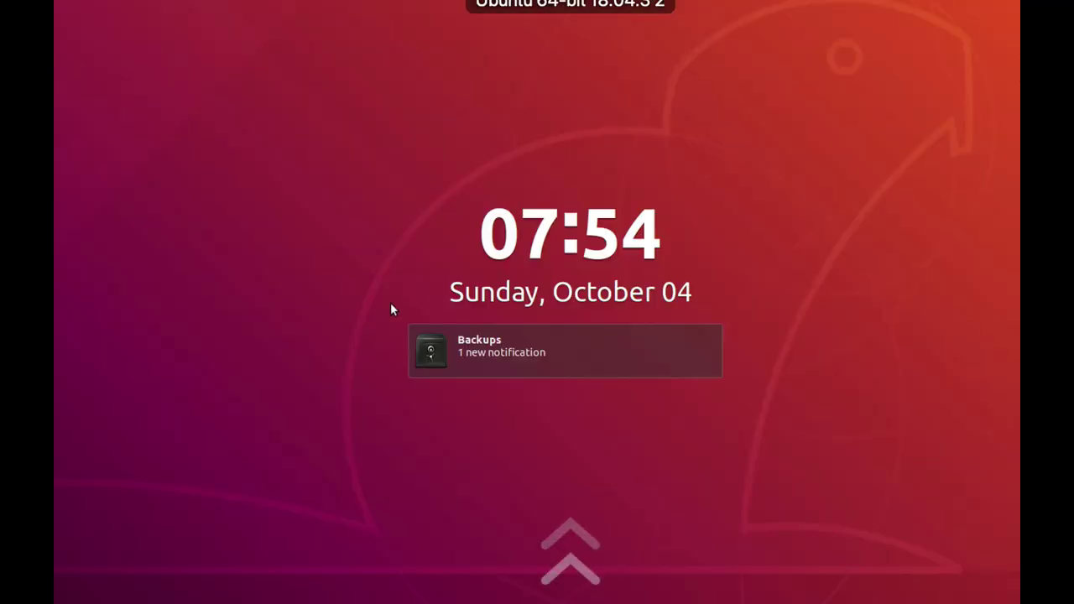
click(561, 371)
text(****)
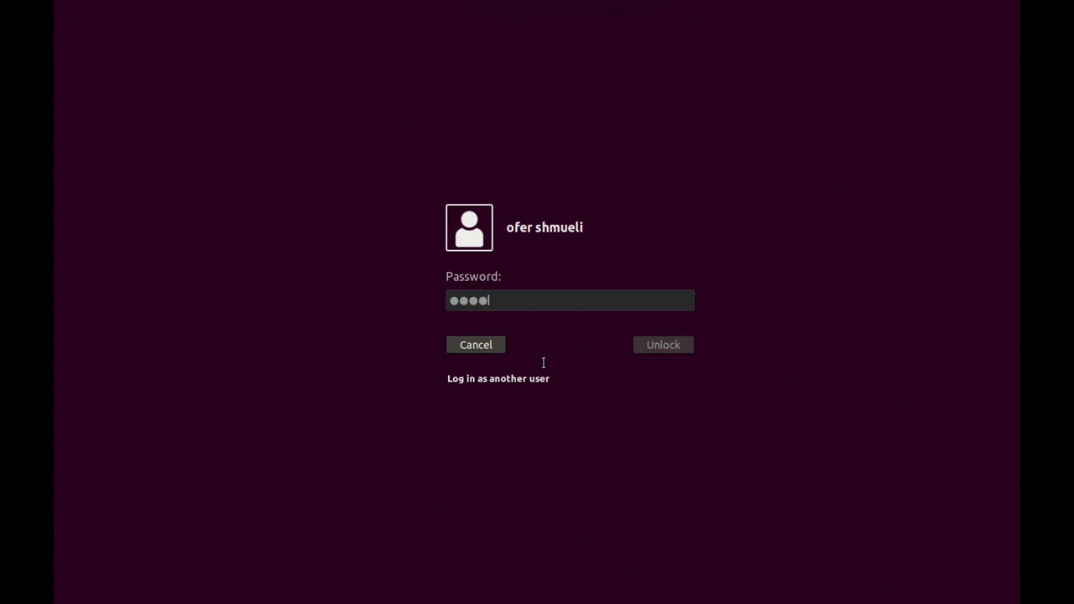
key(Return)
Log in to the captive portal with the guest's saved e-mail and password
click(560, 359)
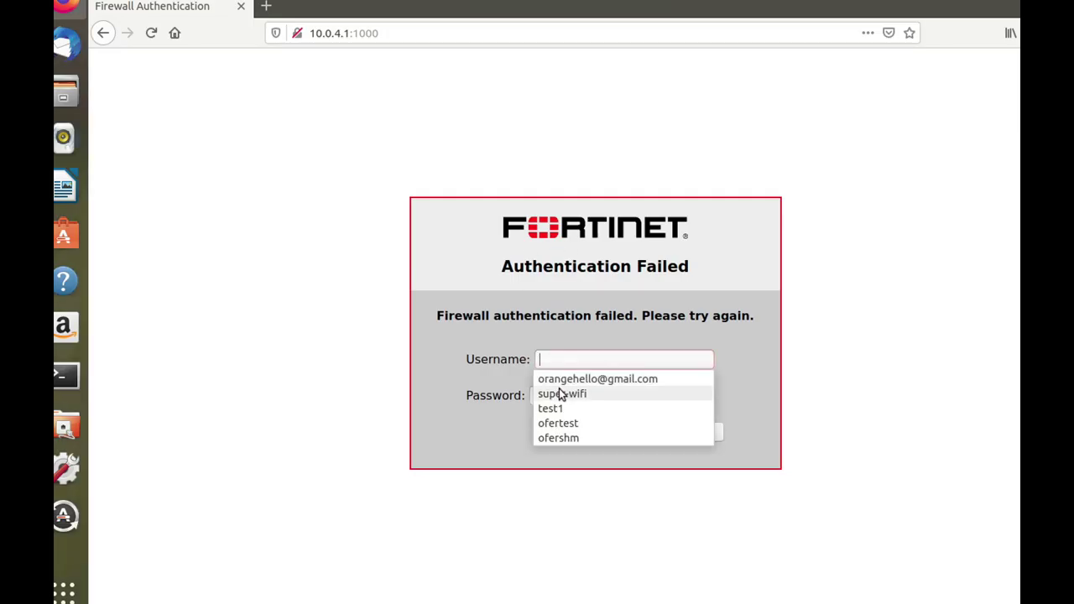
click(611, 376)
click(569, 396)
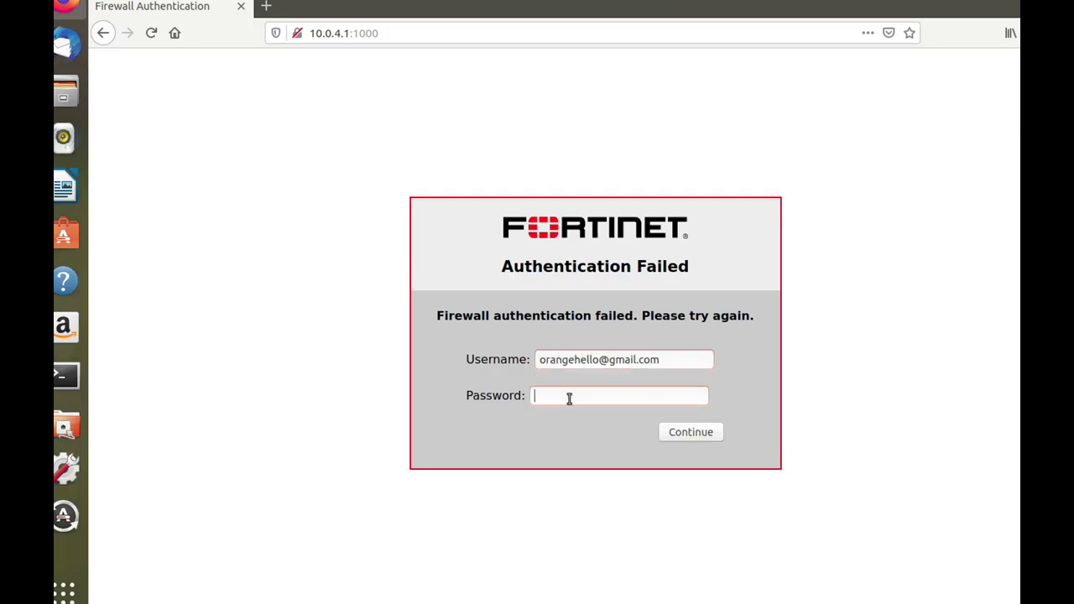
text(*)
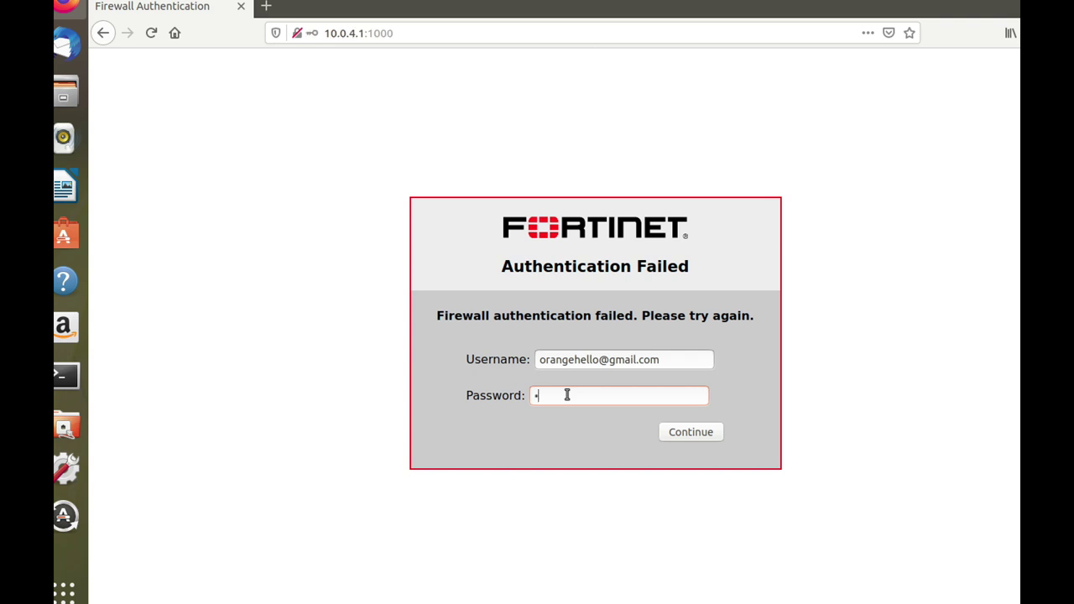
key(Return)
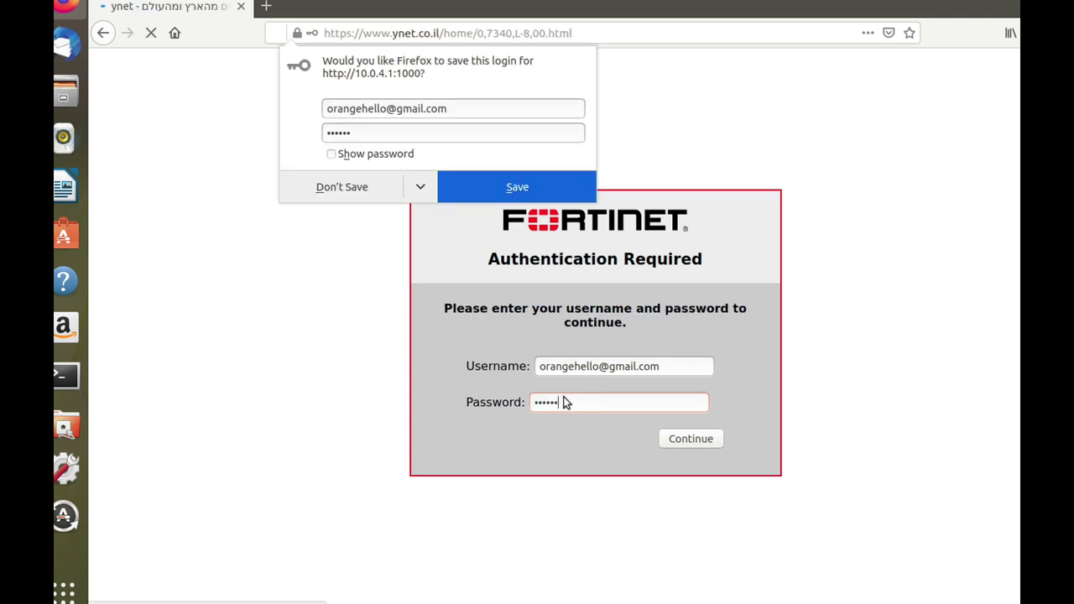